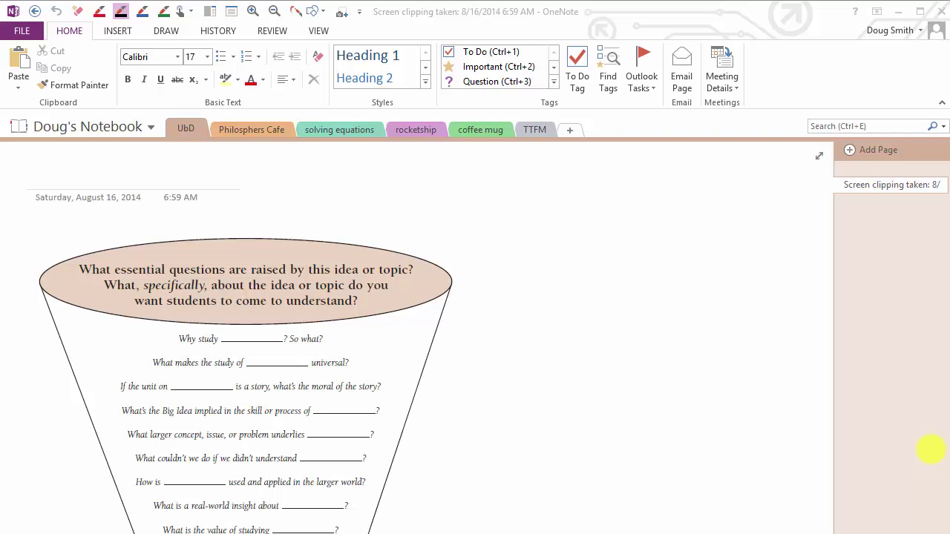
# Open and browse the notebook list, then close it twice to return to the essential-questions clipping
pyautogui.click(152, 127)
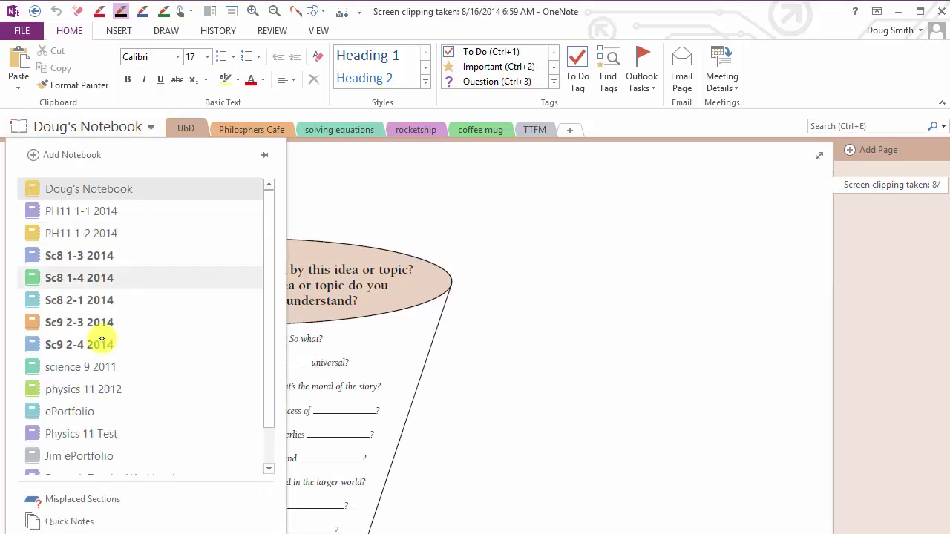
pyautogui.moveTo(267, 284); pyautogui.dragTo(270, 244)
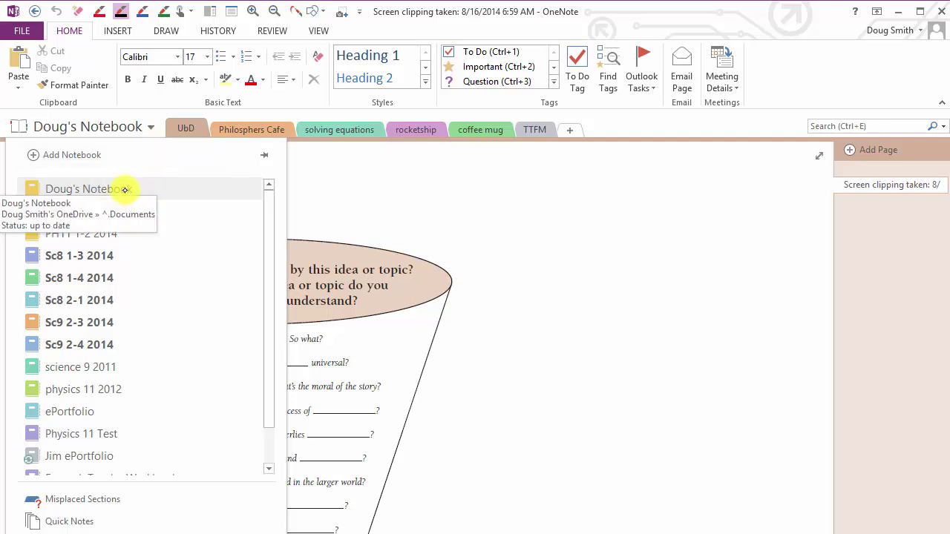
pyautogui.click(125, 189)
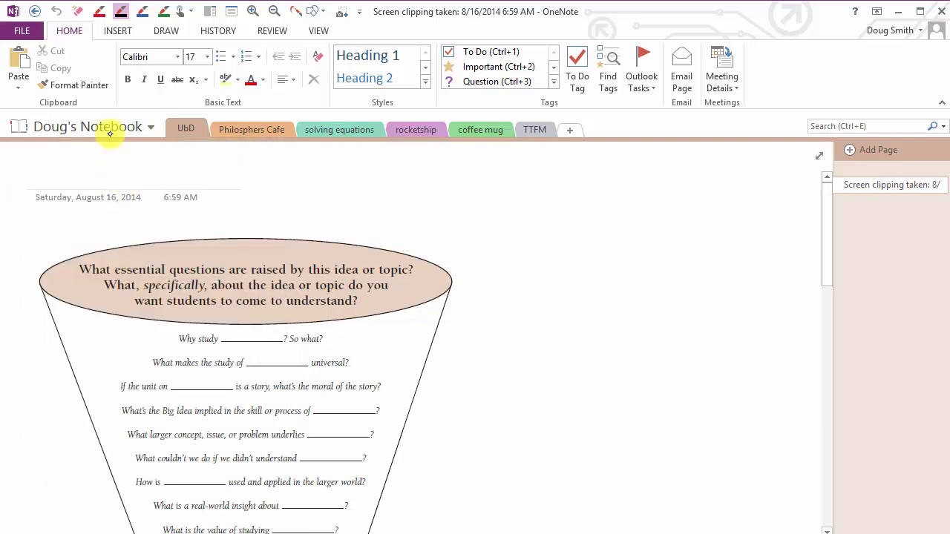
pyautogui.click(151, 128)
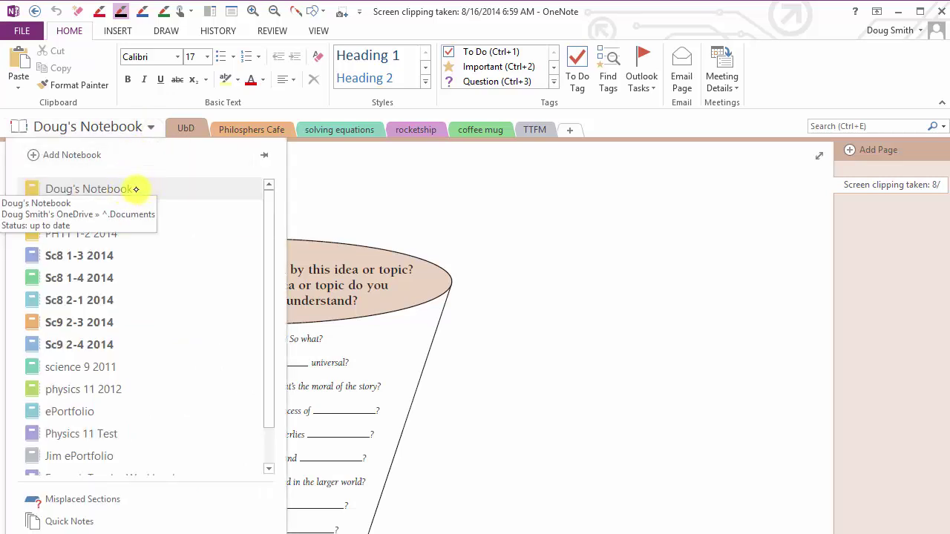
pyautogui.click(131, 188)
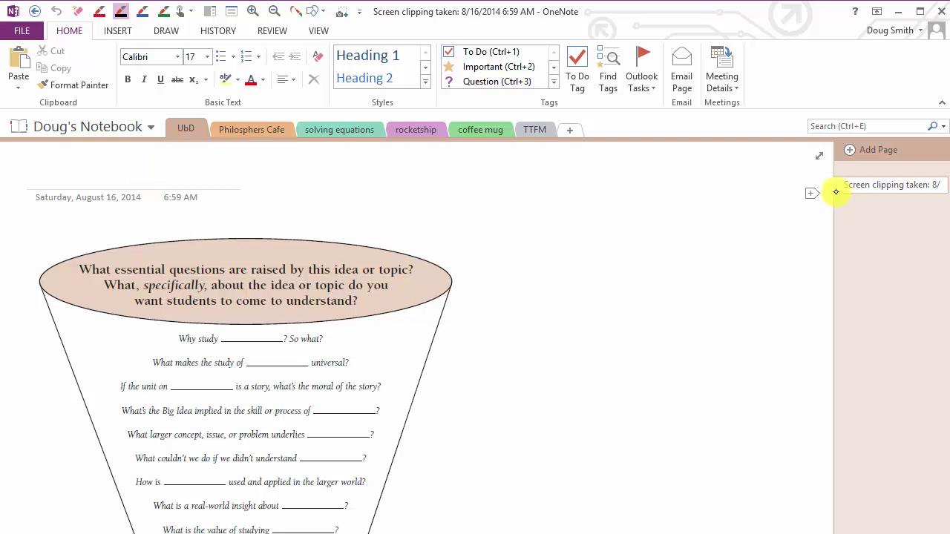
# Scroll through the current page, then open and browse the Philosphers Cafe section
pyautogui.scroll(-3, 541, 278)
pyautogui.scroll(-5, 581, 364)
pyautogui.scroll(6, 581, 409)
pyautogui.scroll(-3, 560, 241)
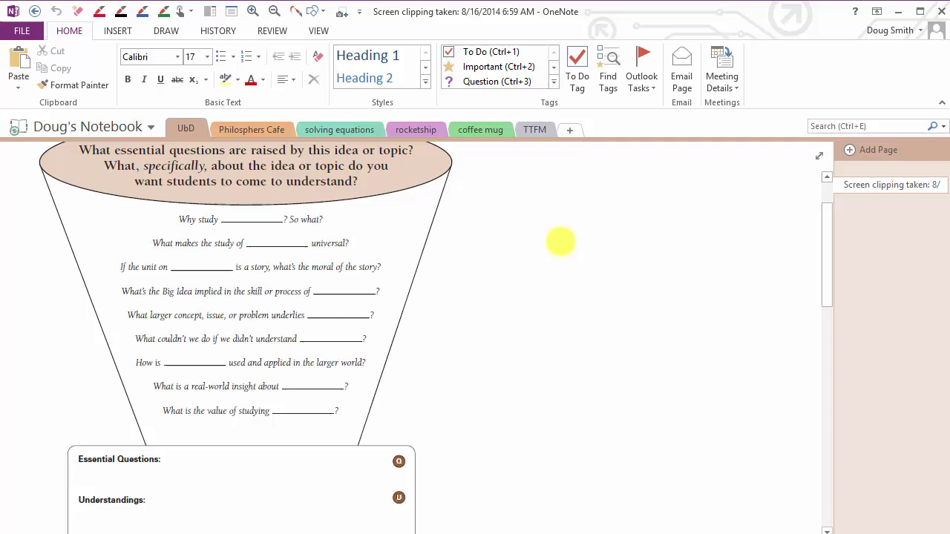
pyautogui.scroll(4, 557, 300)
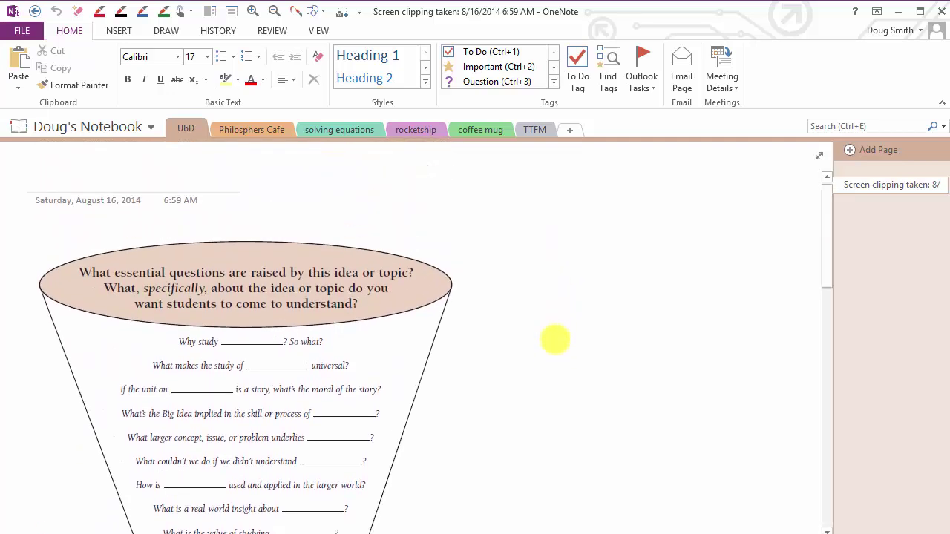
pyautogui.scroll(1, 555, 340)
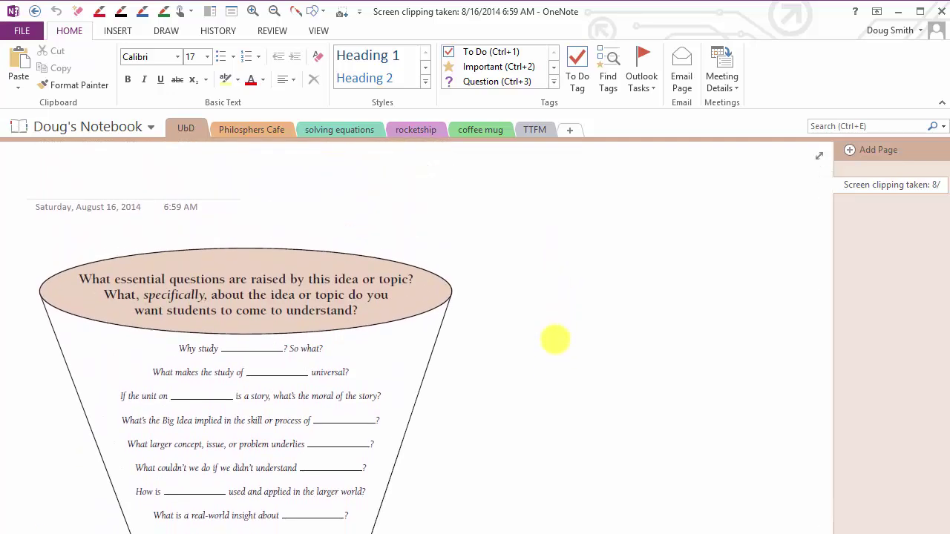
pyautogui.click(274, 127)
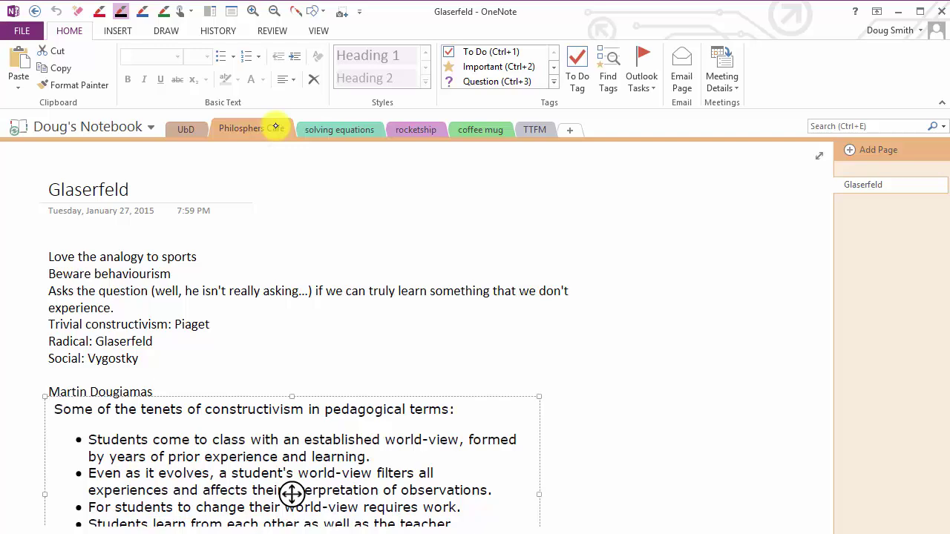
pyautogui.scroll(-7, 670, 272)
pyautogui.scroll(4, 707, 334)
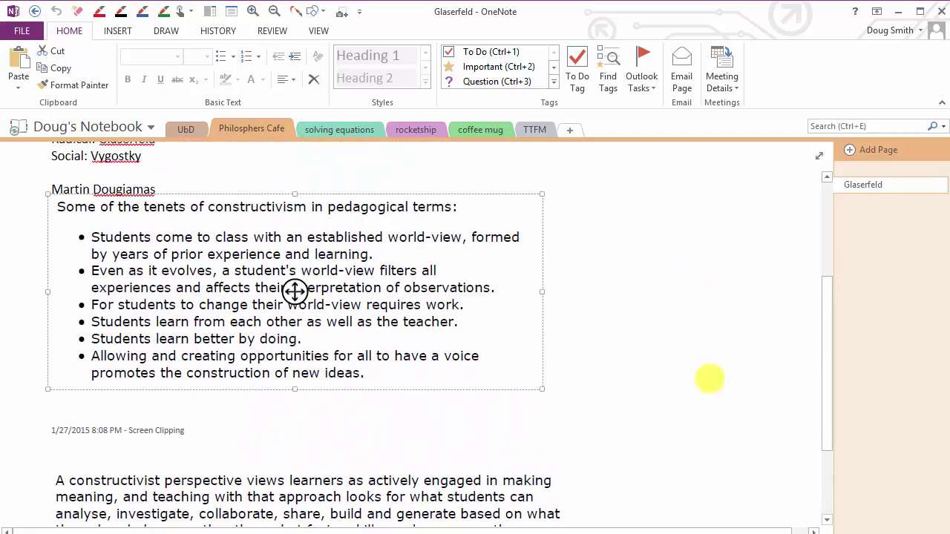
pyautogui.scroll(3, 705, 377)
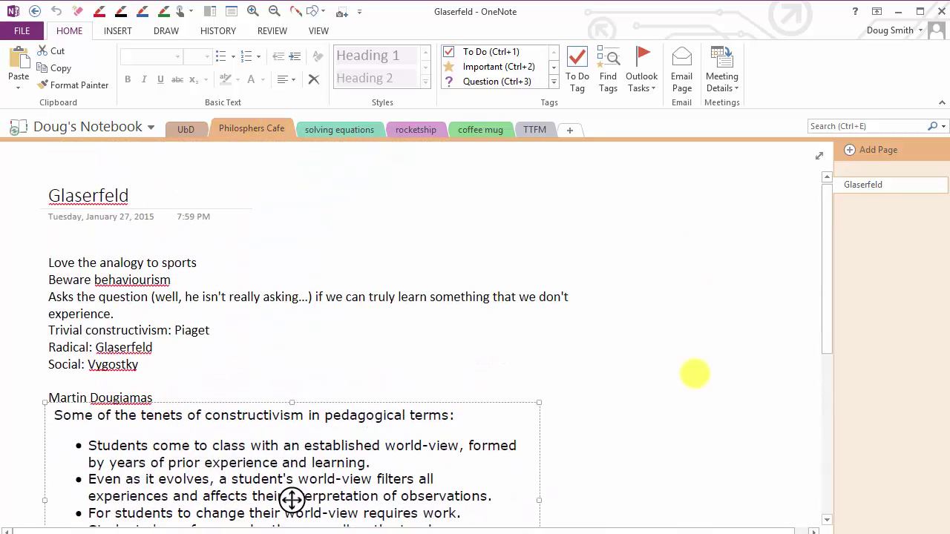
# Open the solving equations section and scroll around its page
pyautogui.click(340, 129)
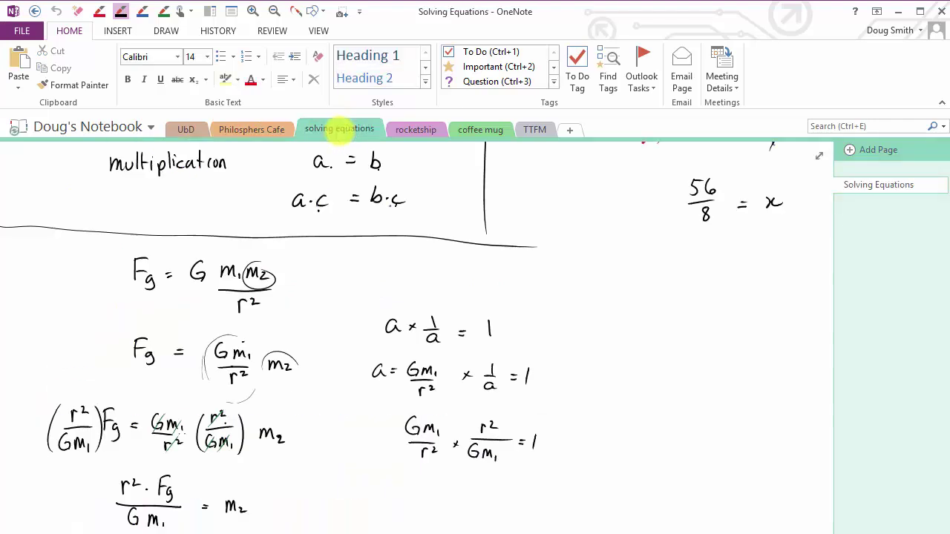
pyautogui.scroll(5, 572, 346)
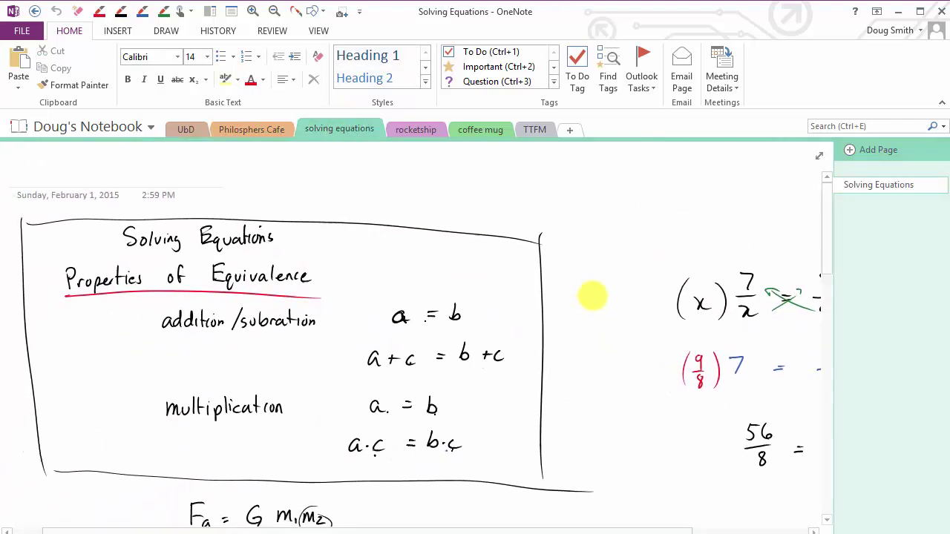
pyautogui.hscroll(-3, 590, 297)
pyautogui.scroll(2, 628, 268)
pyautogui.hscroll(3, 541, 313)
pyautogui.hscroll(-3, 617, 330)
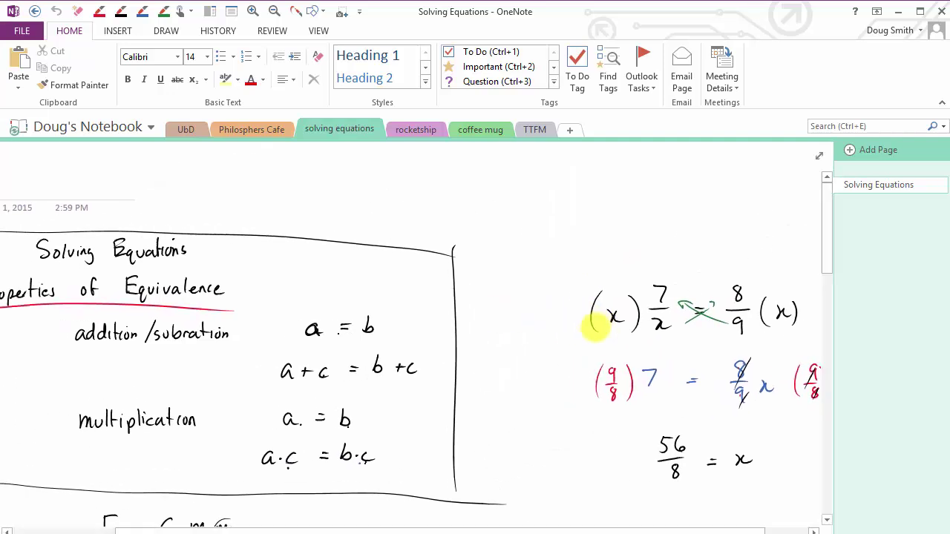
# Open the rocketship section on its Rocketship blended-learning article page
pyautogui.click(415, 137)
pyautogui.scroll(1, 608, 382)
pyautogui.scroll(-2, 613, 399)
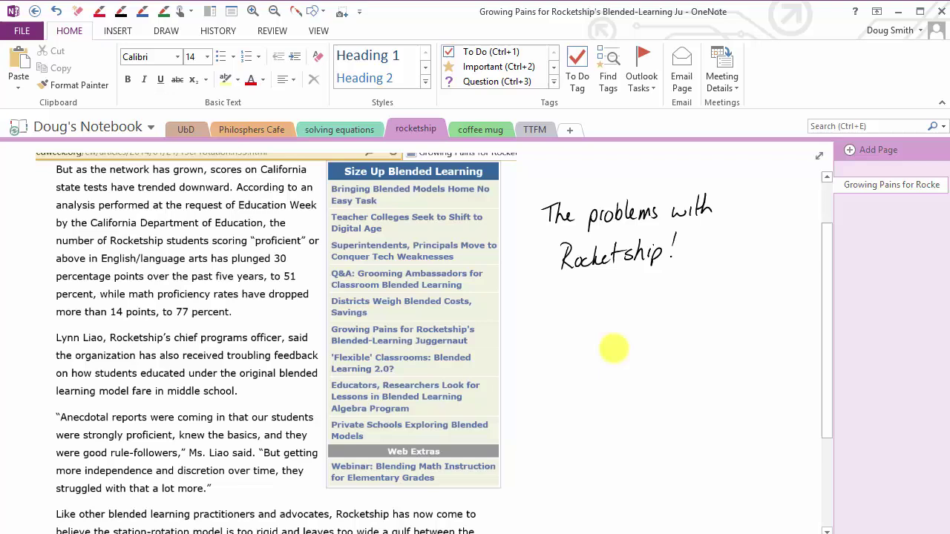
pyautogui.scroll(1, 608, 376)
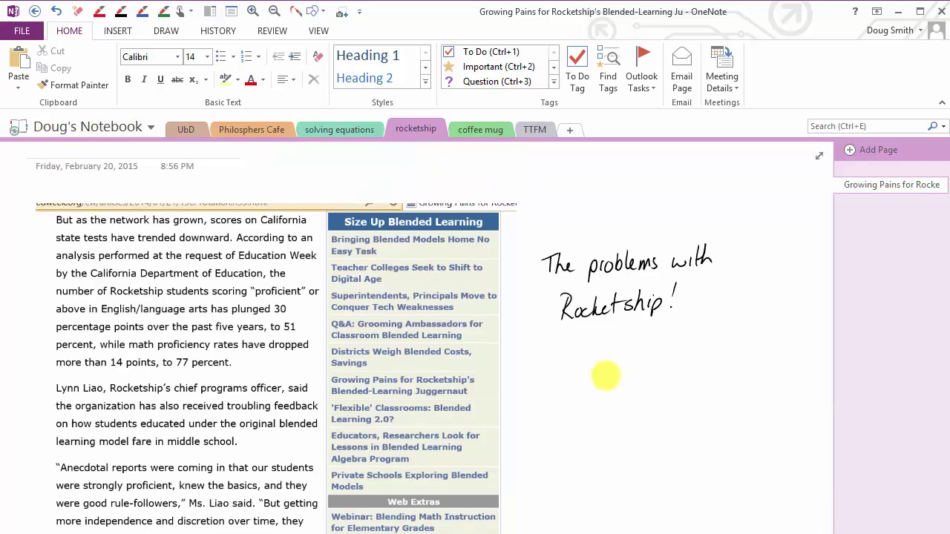
# Open the coffee mug section and scroll through the First estimates heat-loss calculations, ending at the top
pyautogui.click(481, 128)
pyautogui.scroll(8, 586, 345)
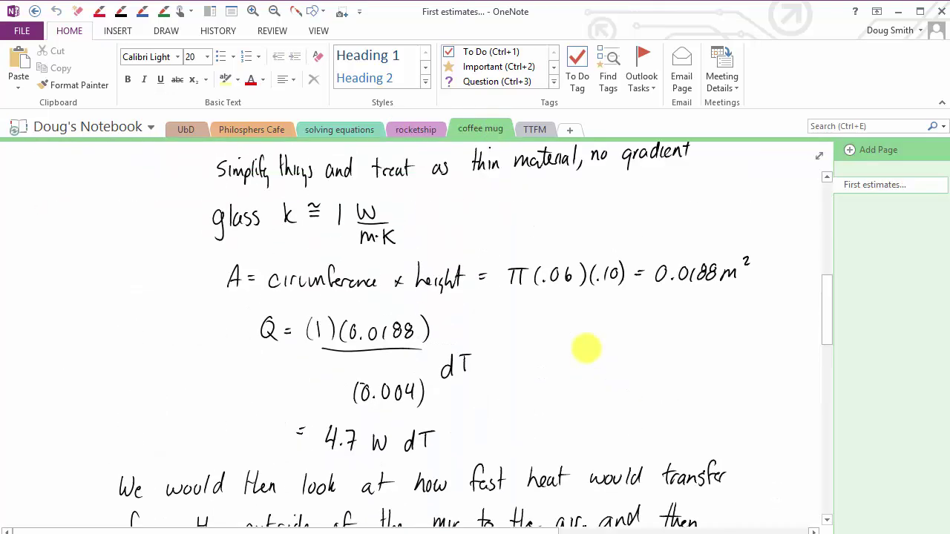
pyautogui.hscroll(3, 610, 347)
pyautogui.scroll(2, 610, 346)
pyautogui.hscroll(-3, 610, 346)
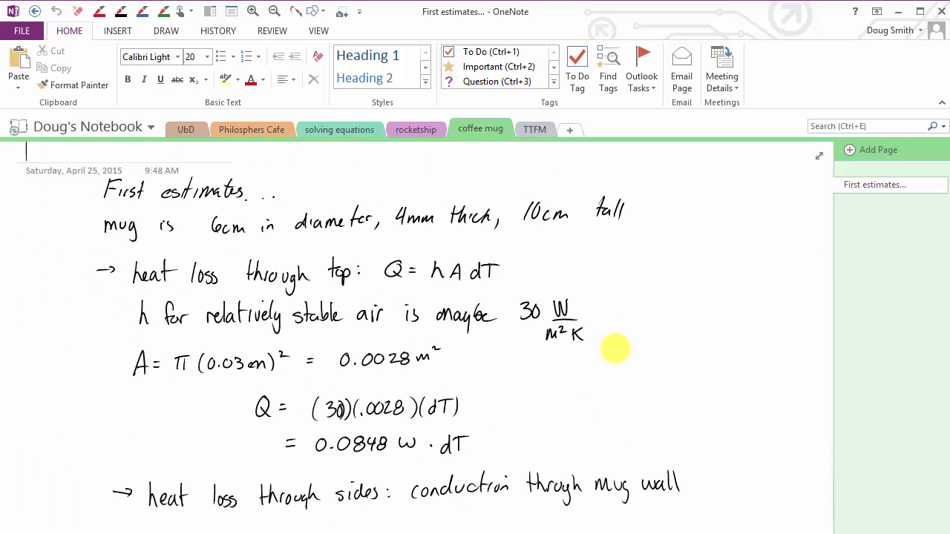
pyautogui.scroll(-1, 630, 341)
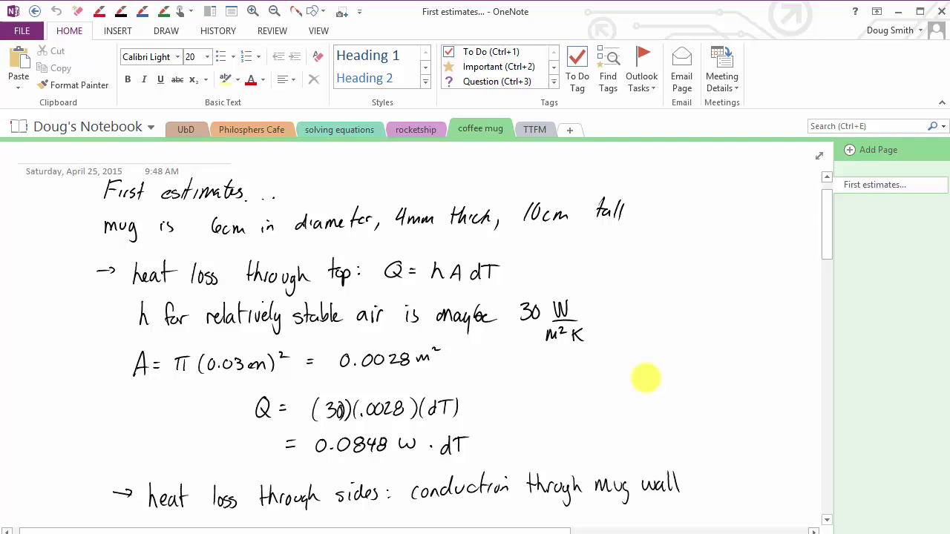
pyautogui.scroll(2, 642, 377)
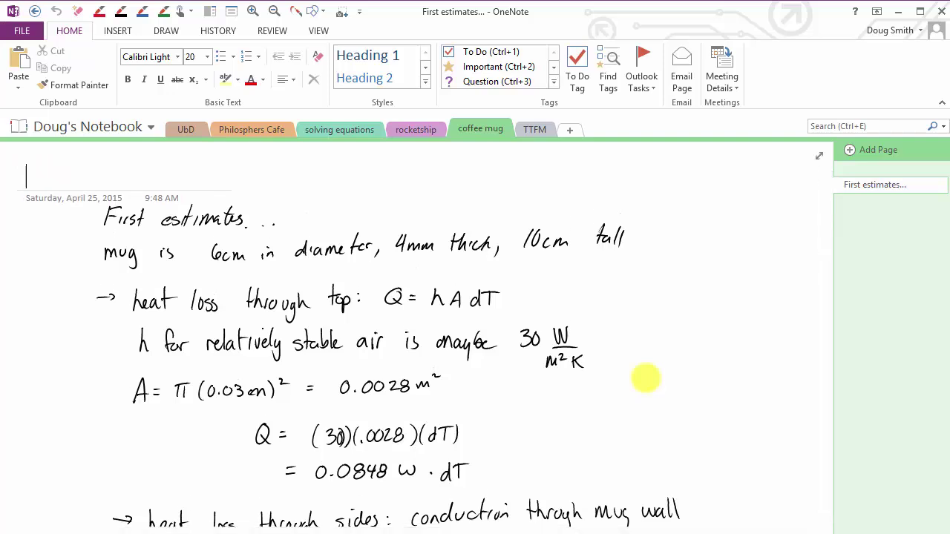
pyautogui.scroll(-6, 646, 378)
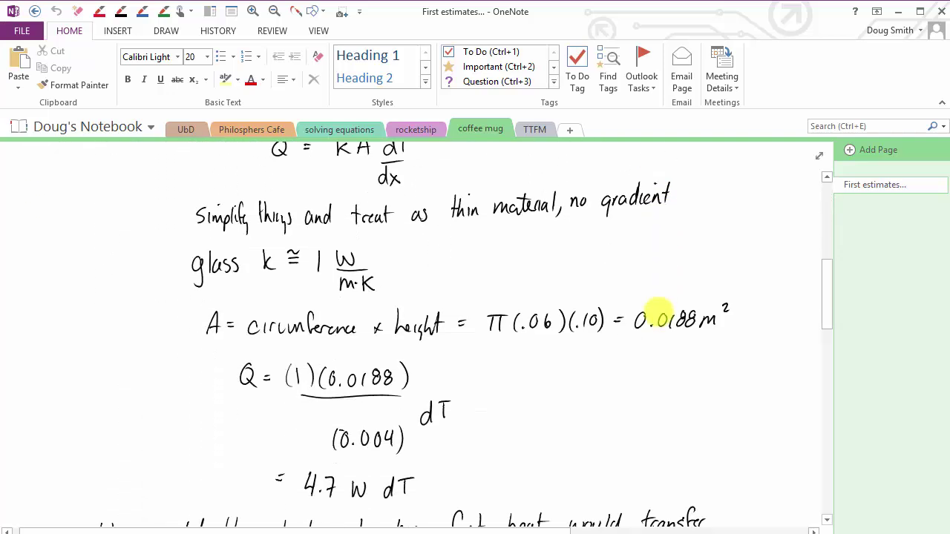
pyautogui.scroll(-10, 659, 310)
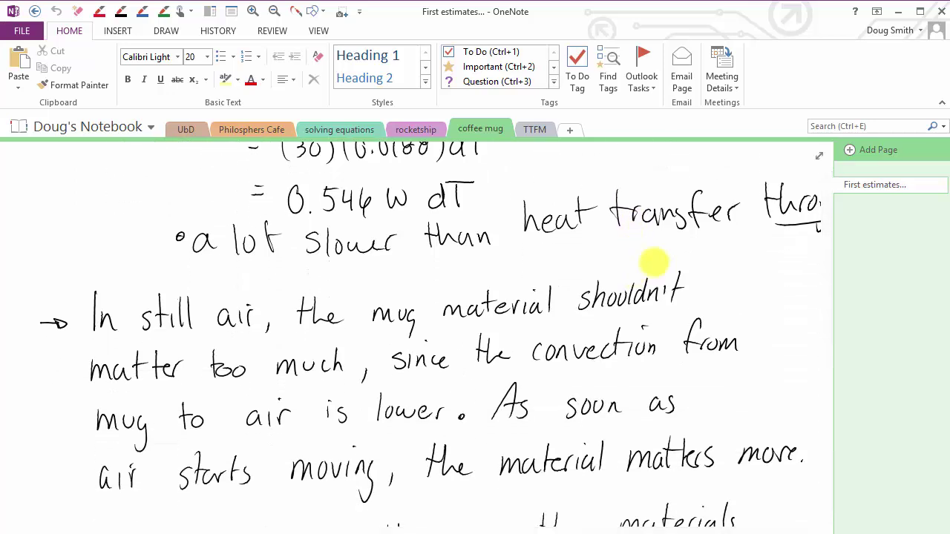
pyautogui.scroll(15, 653, 261)
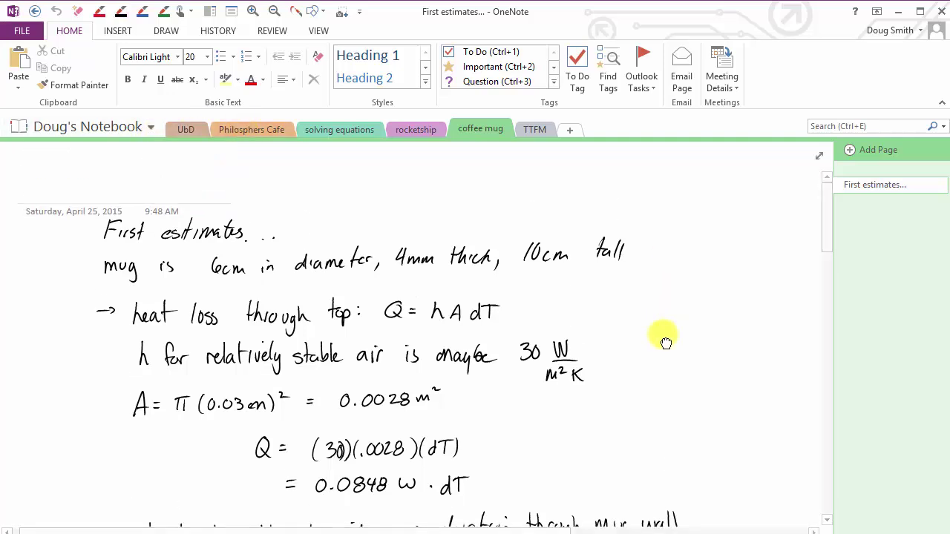
pyautogui.scroll(1, 665, 342)
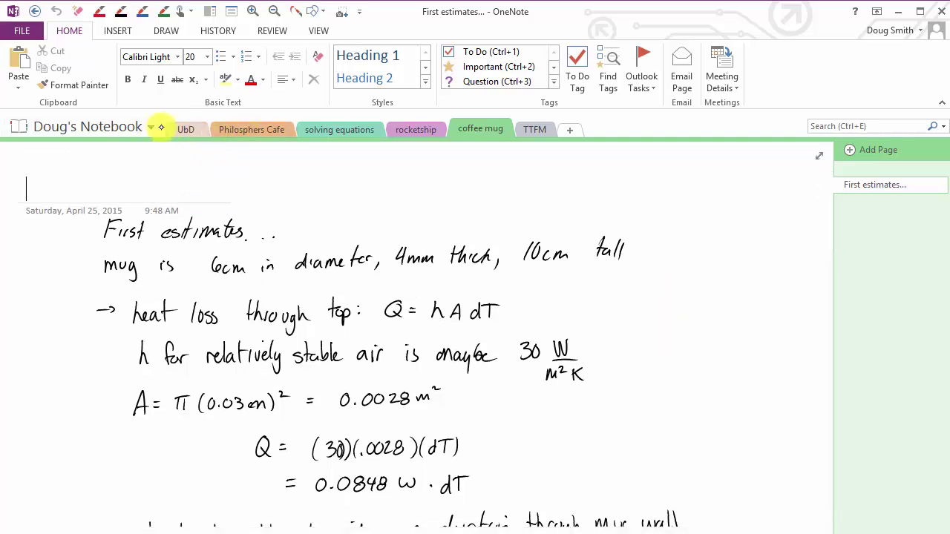
# Add a new section named 'topic 1'
pyautogui.click(567, 132)
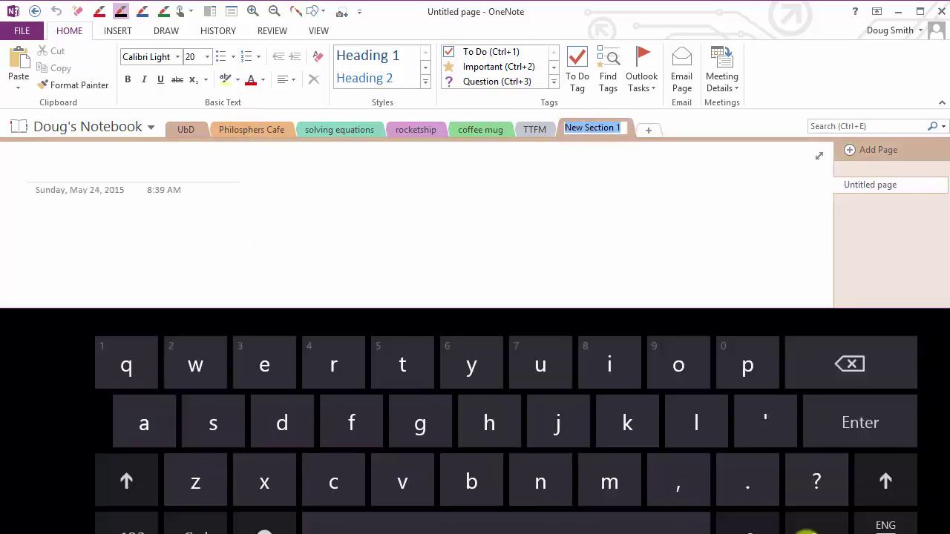
pyautogui.write('topic')
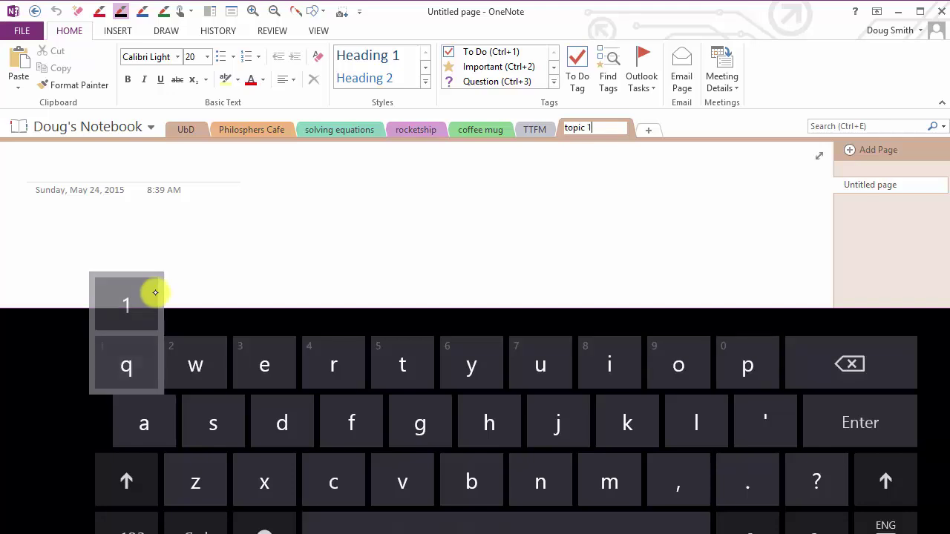
pyautogui.write(' 1')
pyautogui.click(155, 293)
pyautogui.click(629, 230)
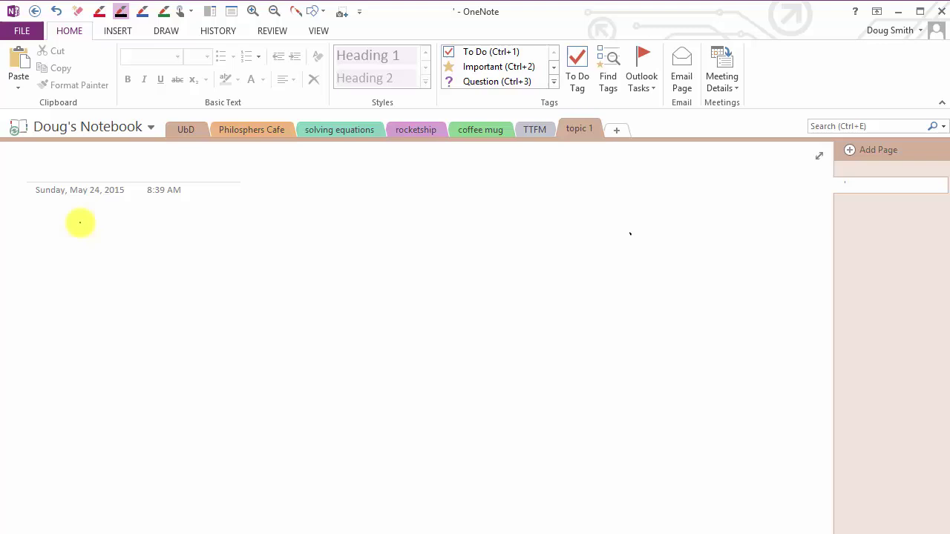
# Handwrite 'Here are some notes from my webcast.' below the date
pyautogui.moveTo(79, 221)
pyautogui.mouseDown()
pyautogui.moveTo(80, 252)
pyautogui.moveTo(91, 252)
pyautogui.mouseUp()
pyautogui.moveTo(80, 237); pyautogui.dragTo(90, 237)
pyautogui.moveTo(97, 243); pyautogui.dragTo(109, 250)
pyautogui.moveTo(111, 250); pyautogui.dragTo(116, 237)
pyautogui.moveTo(116, 243)
pyautogui.mouseDown()
pyautogui.moveTo(203, 233)
pyautogui.moveTo(233, 242)
pyautogui.moveTo(324, 233)
pyautogui.moveTo(322, 241)
pyautogui.mouseUp()
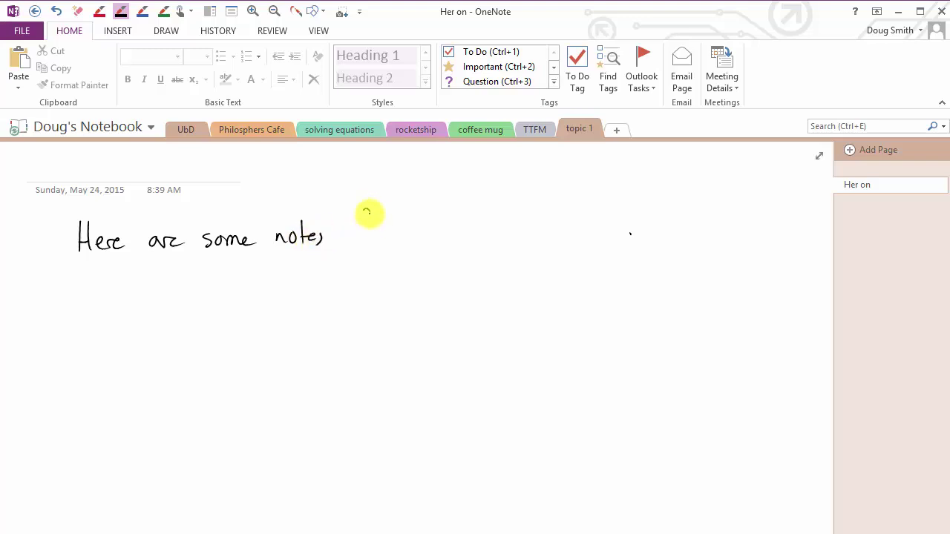
pyautogui.moveTo(367, 214)
pyautogui.mouseDown()
pyautogui.moveTo(371, 233)
pyautogui.moveTo(519, 236)
pyautogui.moveTo(574, 219)
pyautogui.mouseUp()
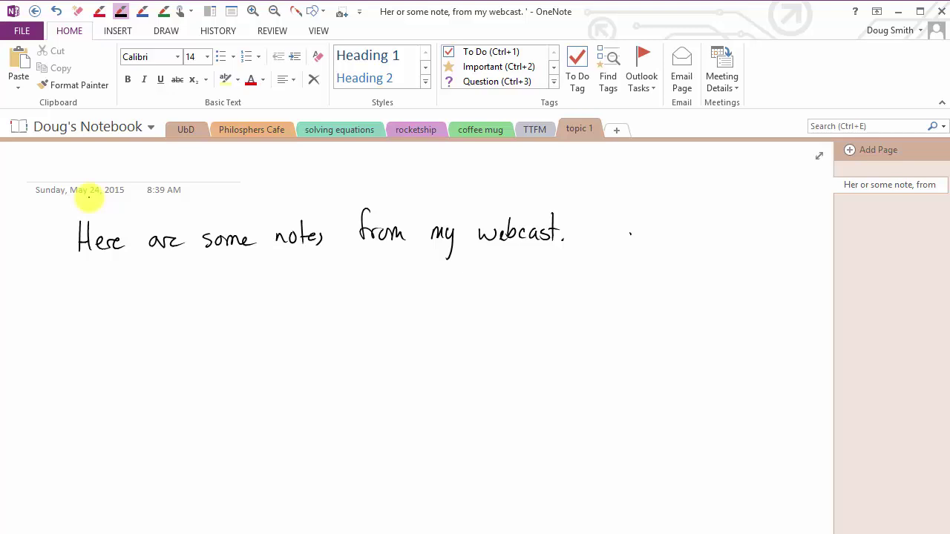
# Switch to the PH11 1-1 2014 notebook from the notebook list
pyautogui.click(150, 128)
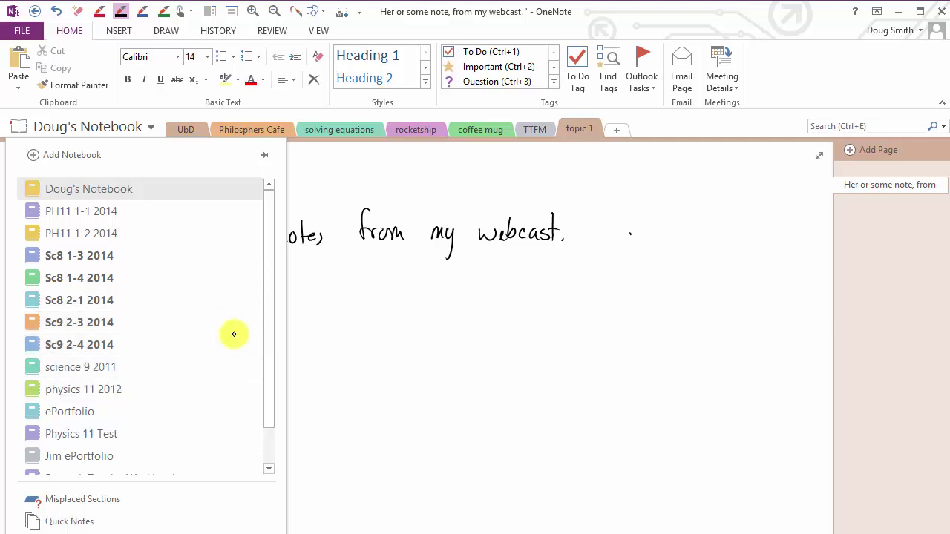
pyautogui.click(110, 213)
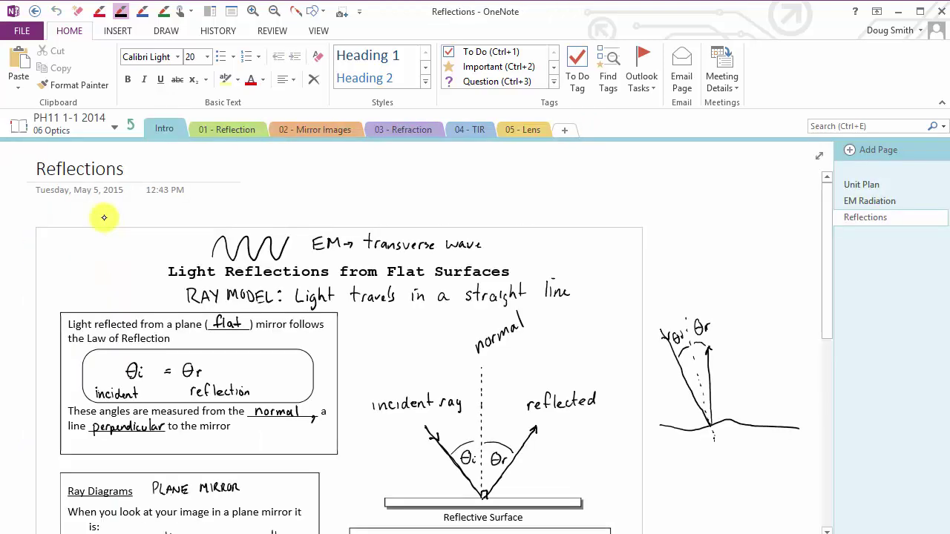
# From the notebook's top level, delete New Section 1 to the Recycle Bin
pyautogui.click(130, 125)
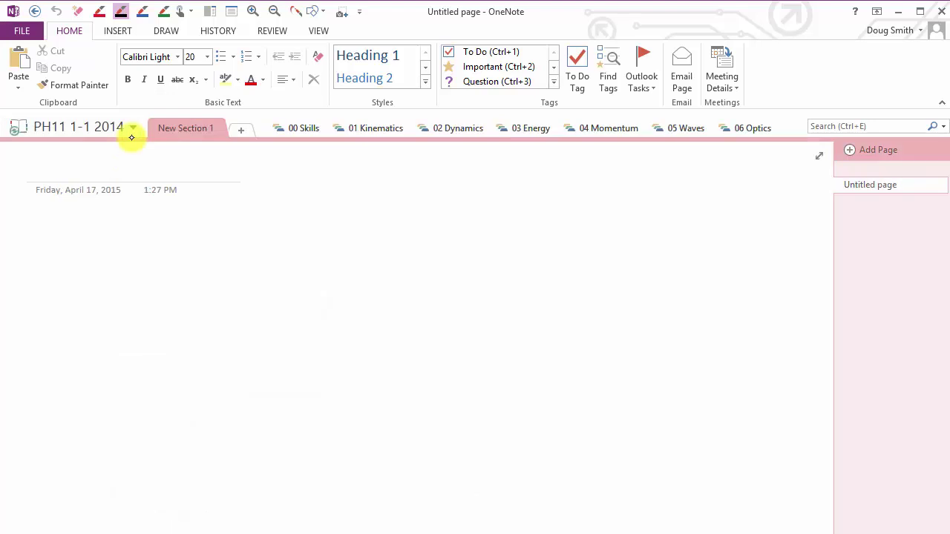
pyautogui.rightClick(201, 132)
pyautogui.click(112, 179)
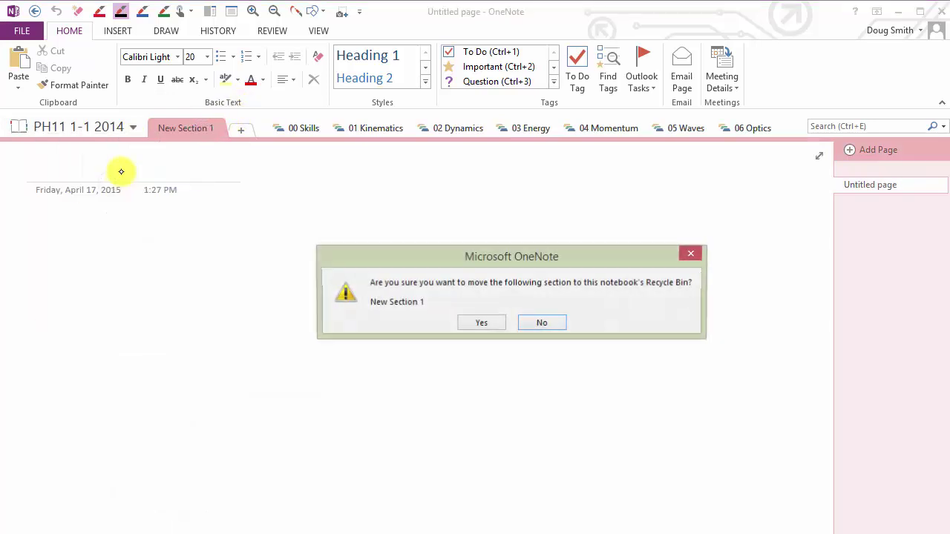
pyautogui.click(483, 322)
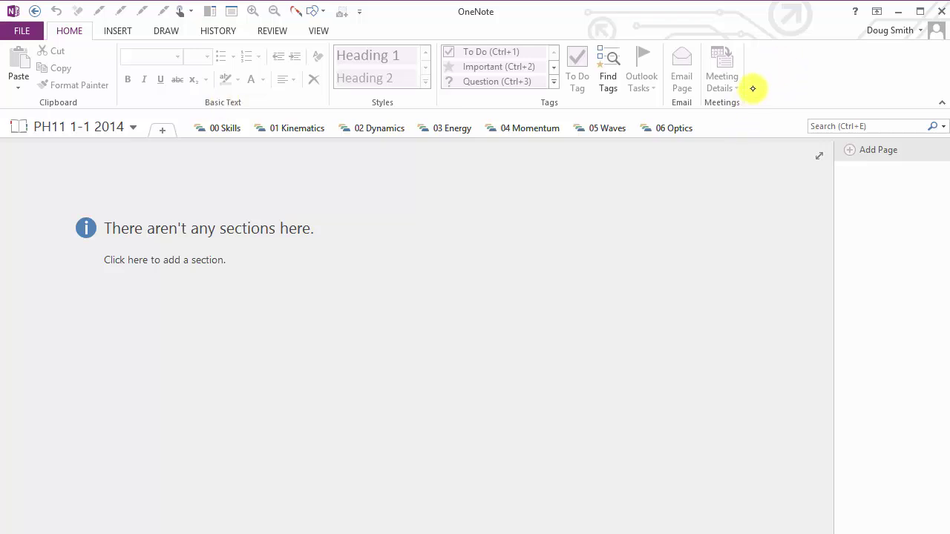
# Add a new section with the default name and ink 'Test' as its page title
pyautogui.rightClick(729, 130)
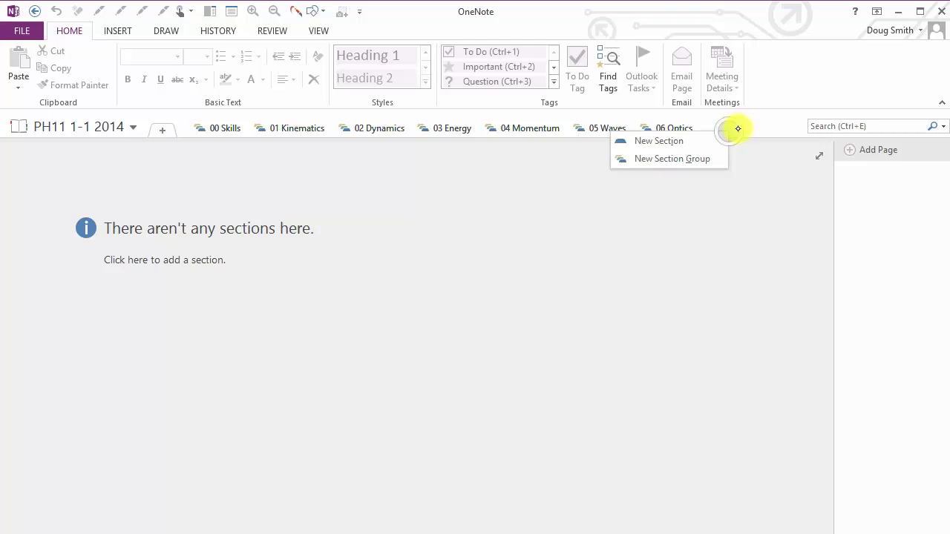
pyautogui.click(681, 140)
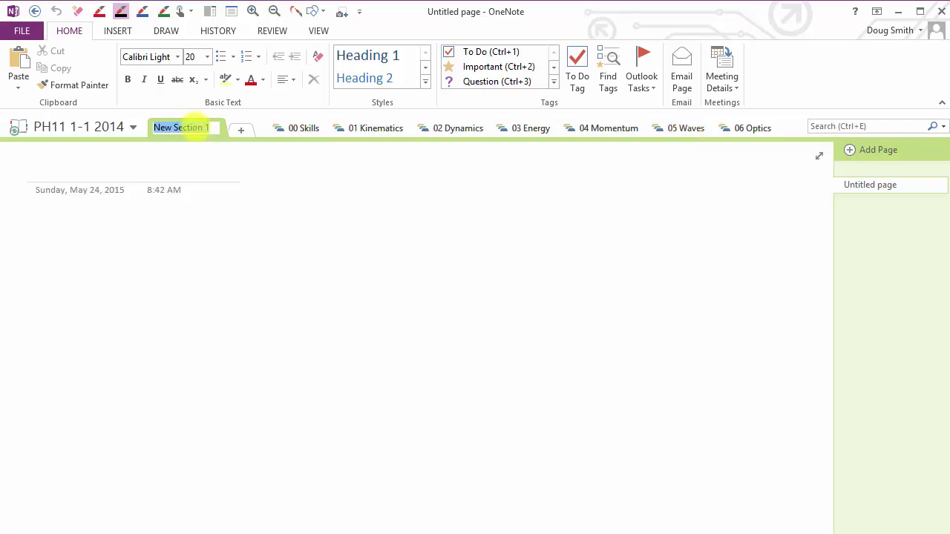
pyautogui.press('Return')
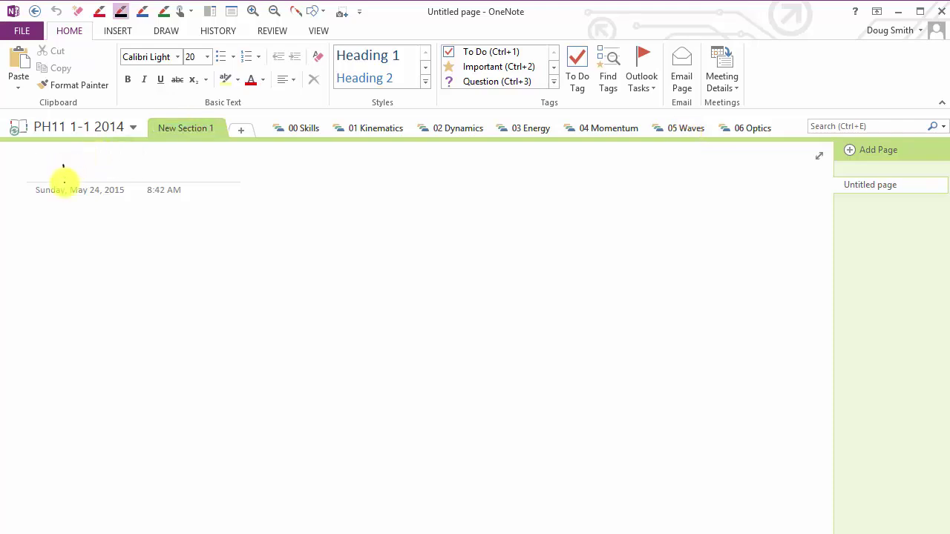
pyautogui.click(66, 172)
pyautogui.moveTo(69, 174); pyautogui.dragTo(121, 170)
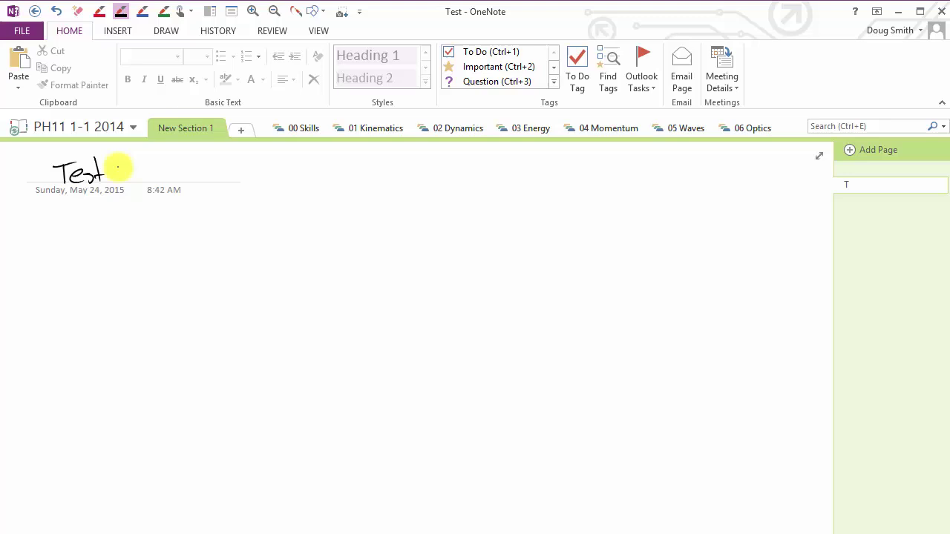
# Delete the new test section as well
pyautogui.rightClick(198, 129)
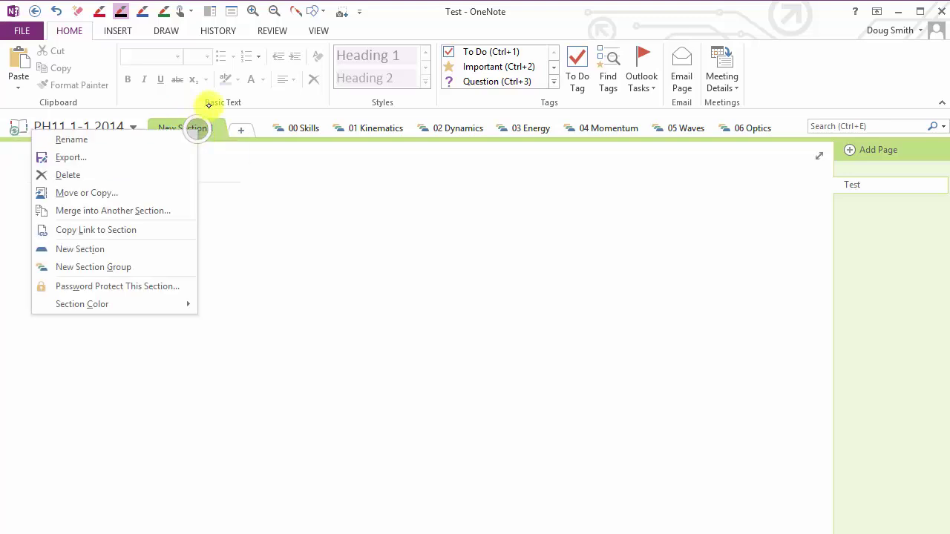
pyautogui.click(103, 173)
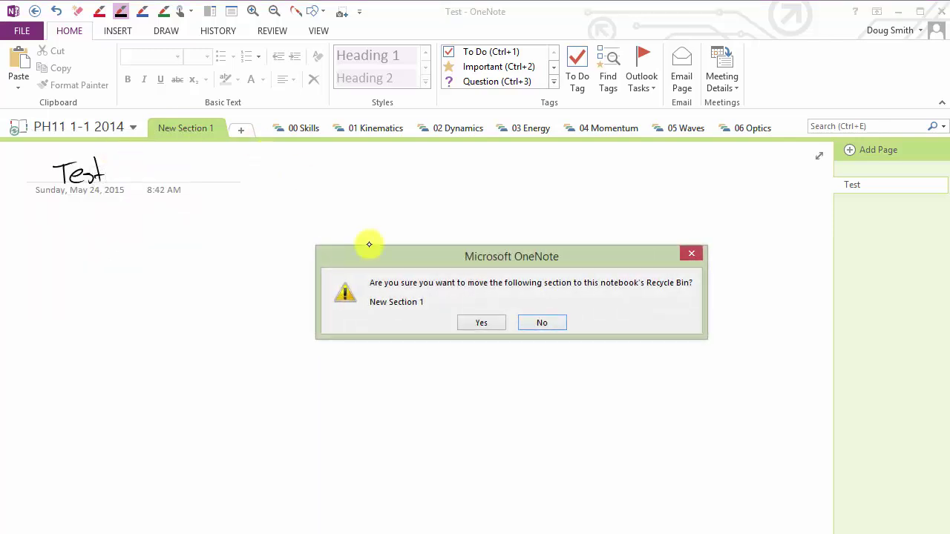
pyautogui.click(478, 321)
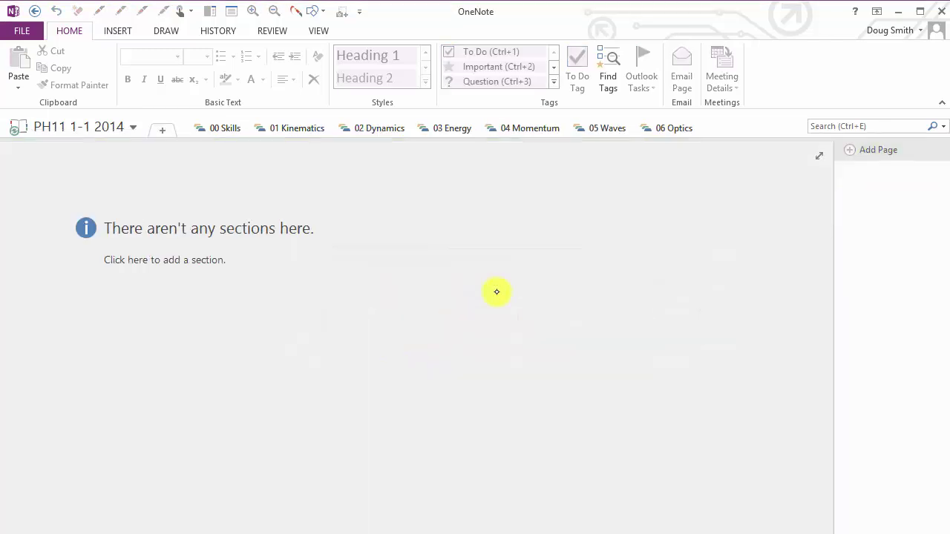
# Create a new section group named '7 nuclear'
pyautogui.rightClick(735, 129)
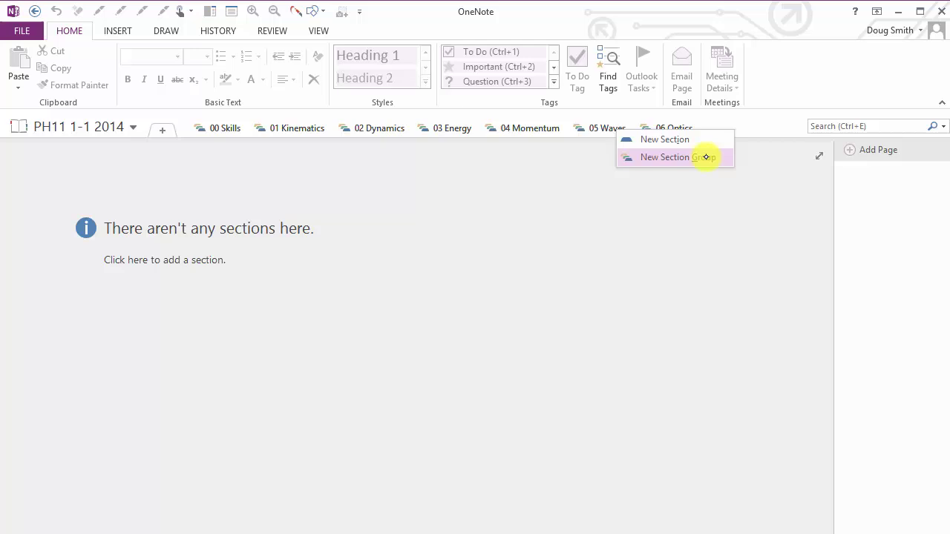
pyautogui.click(705, 157)
pyautogui.click(839, 531)
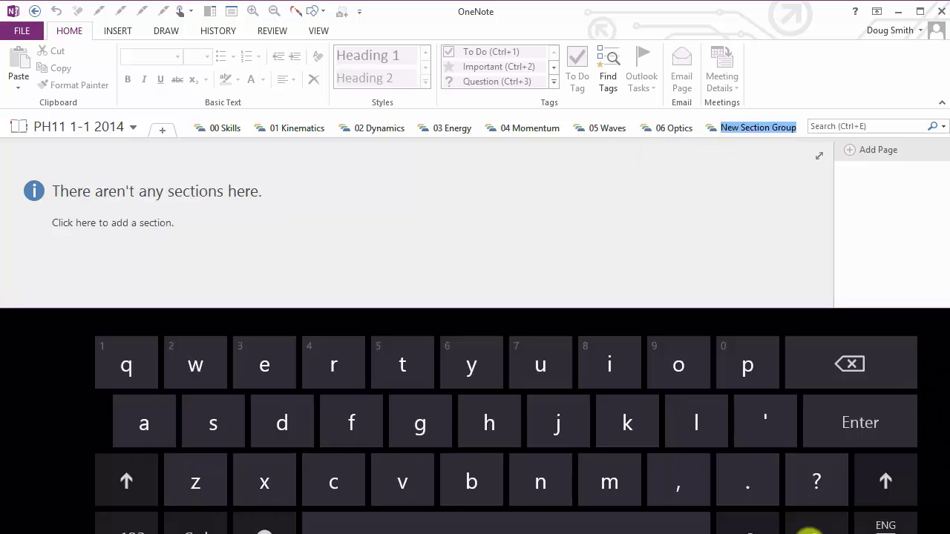
pyautogui.moveTo(540, 364); pyautogui.dragTo(532, 313)
pyautogui.write('nu')
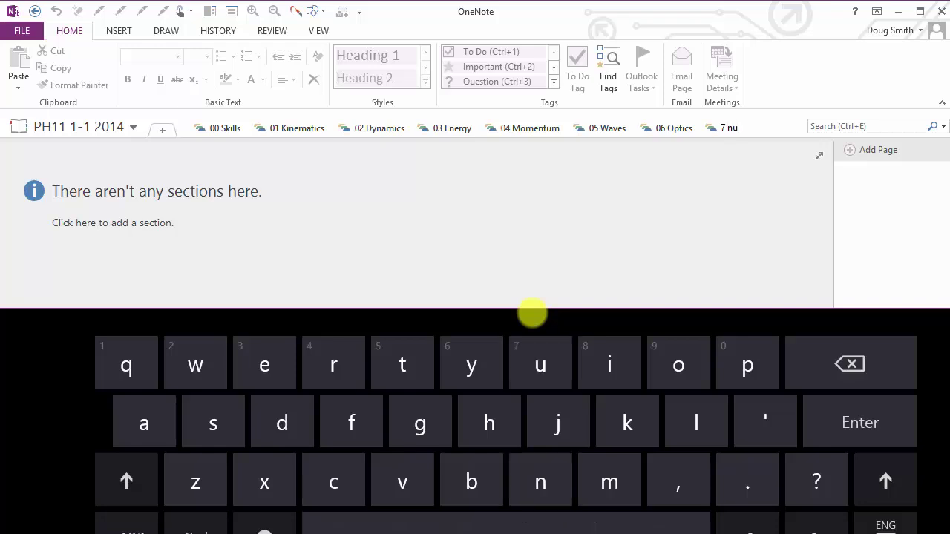
pyautogui.write('clear')
pyautogui.press('Return')
# Open the 7 nuclear group from the hidden section groups list
pyautogui.doubleClick(747, 118)
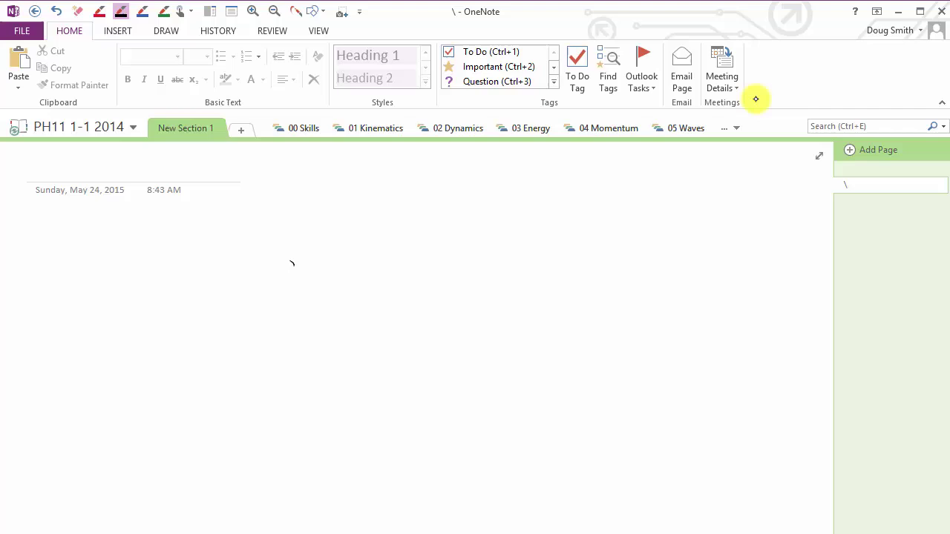
pyautogui.click(736, 130)
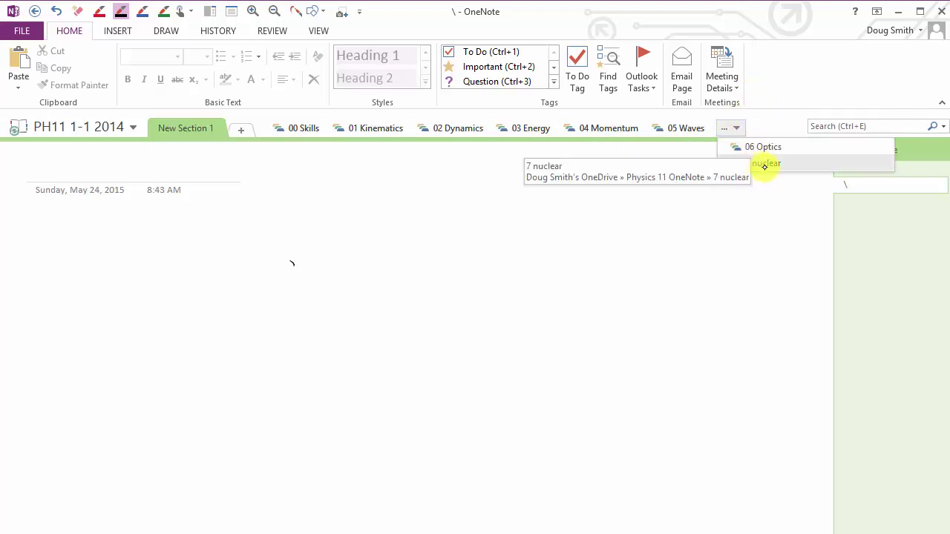
pyautogui.click(760, 163)
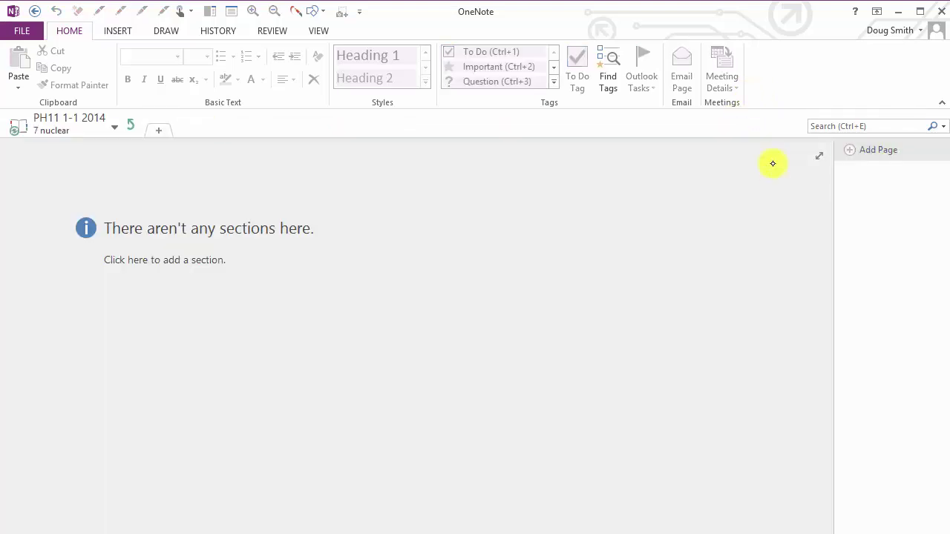
# Go back to the top level and open 01 Kinematics at its 01 P-T Graph section
pyautogui.click(130, 126)
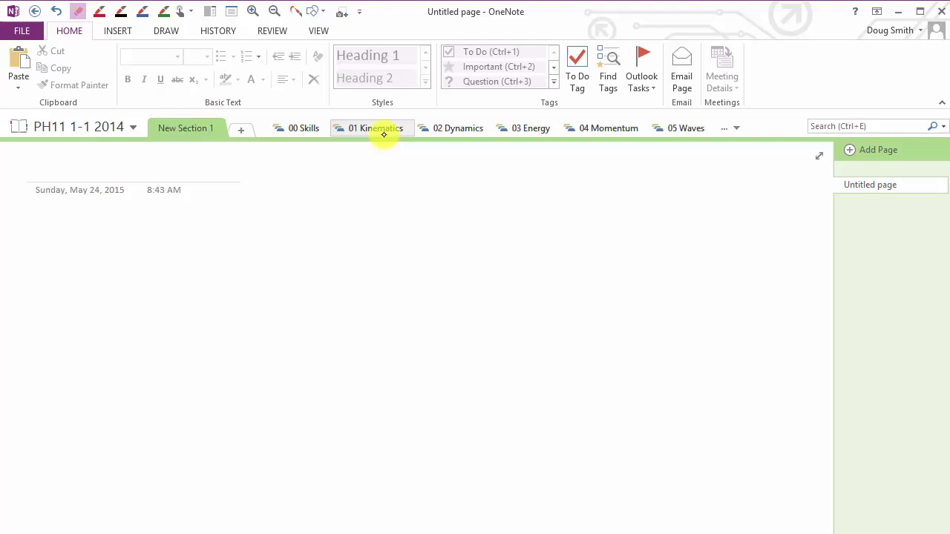
pyautogui.click(384, 132)
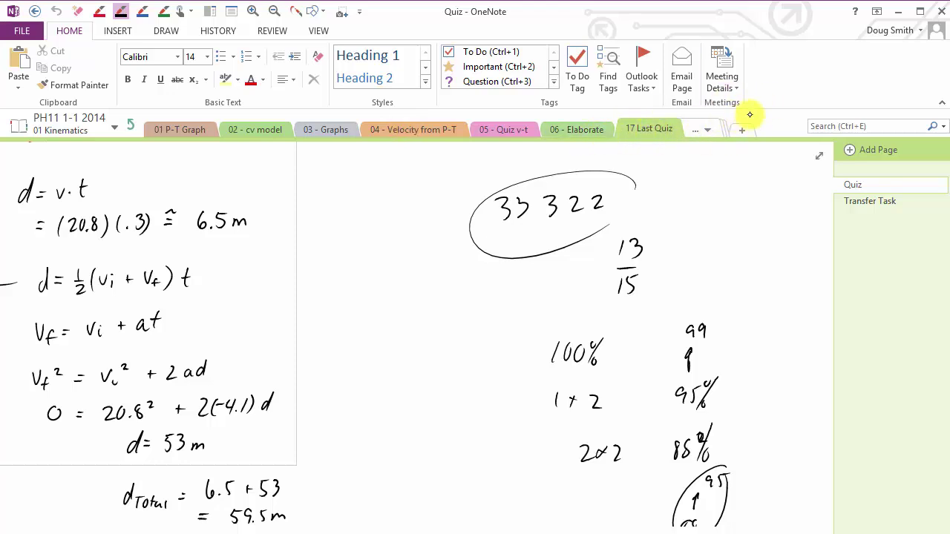
pyautogui.click(709, 131)
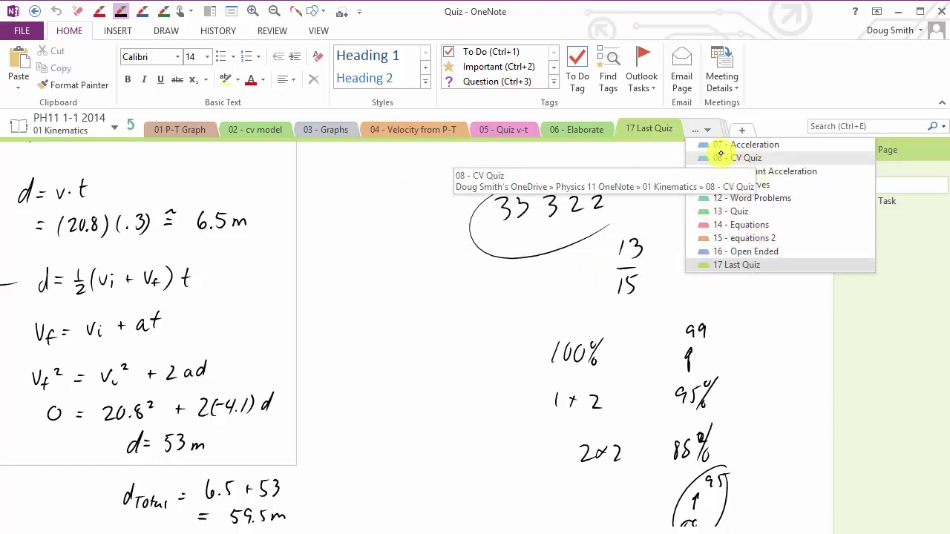
pyautogui.click(193, 131)
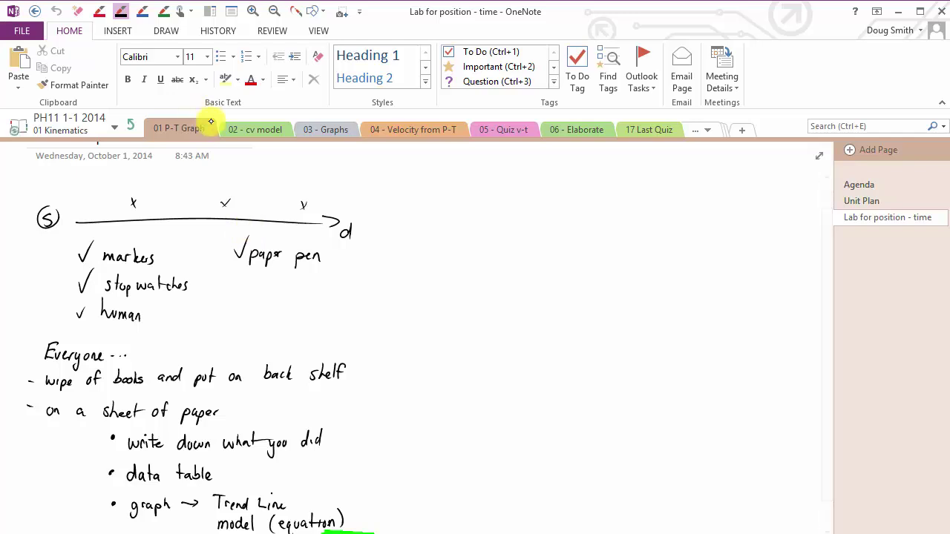
# View the Agenda page, browse 02 - cv model and 03 - Graphs, then return to 01 P-T Graph
pyautogui.click(846, 185)
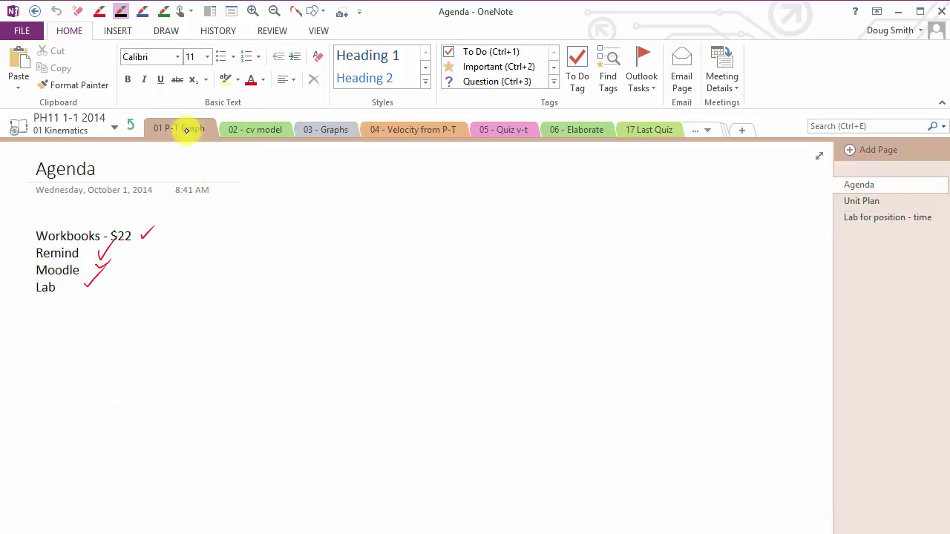
pyautogui.click(242, 132)
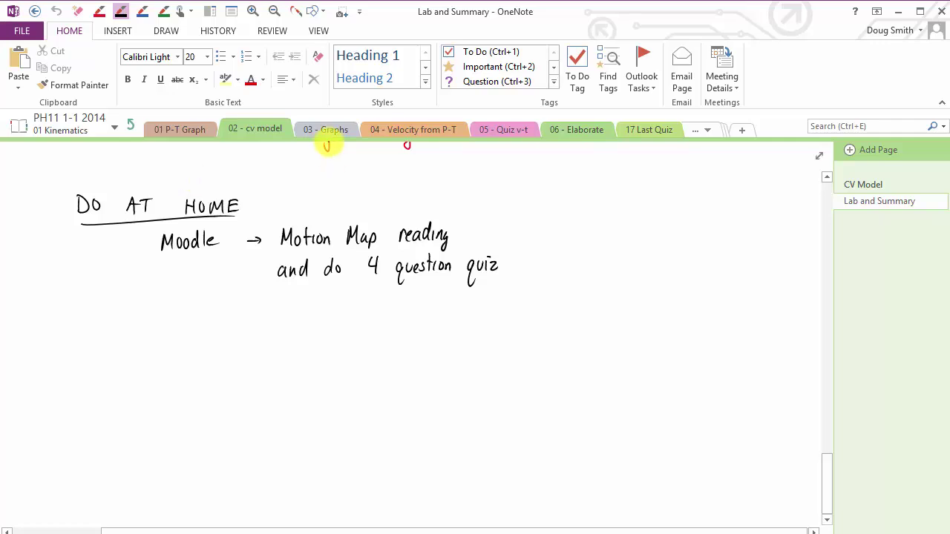
pyautogui.click(326, 130)
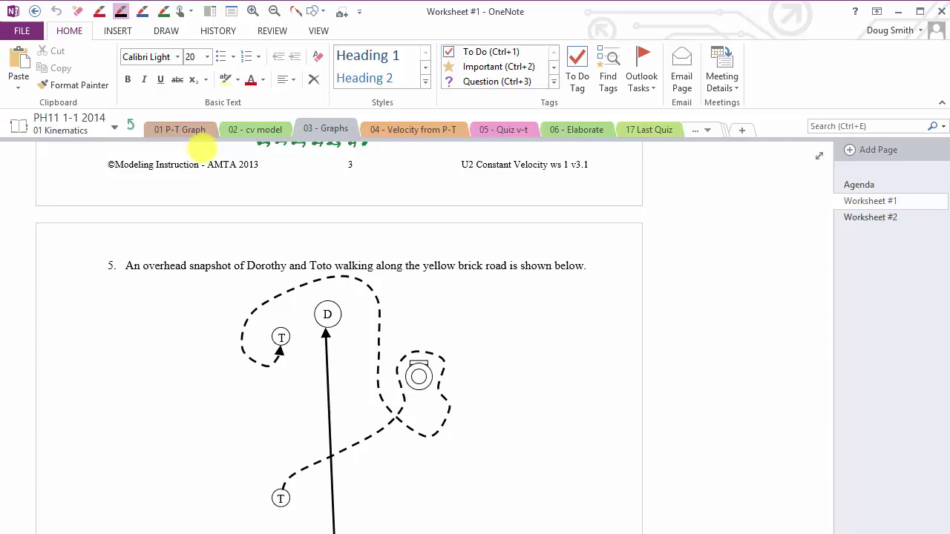
pyautogui.click(187, 133)
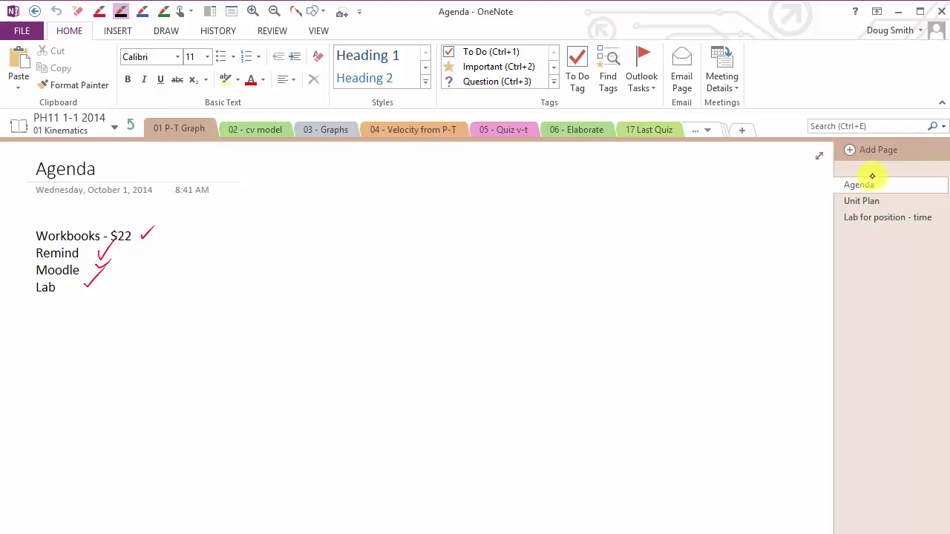
pyautogui.moveTo(868, 184); pyautogui.dragTo(869, 179)
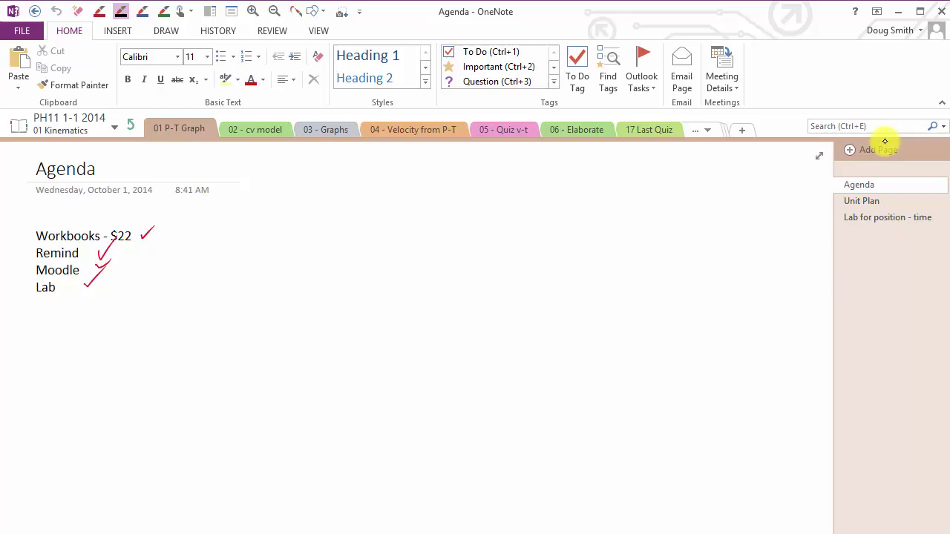
# Open the Unit Plan page and scroll the page list
pyautogui.click(864, 202)
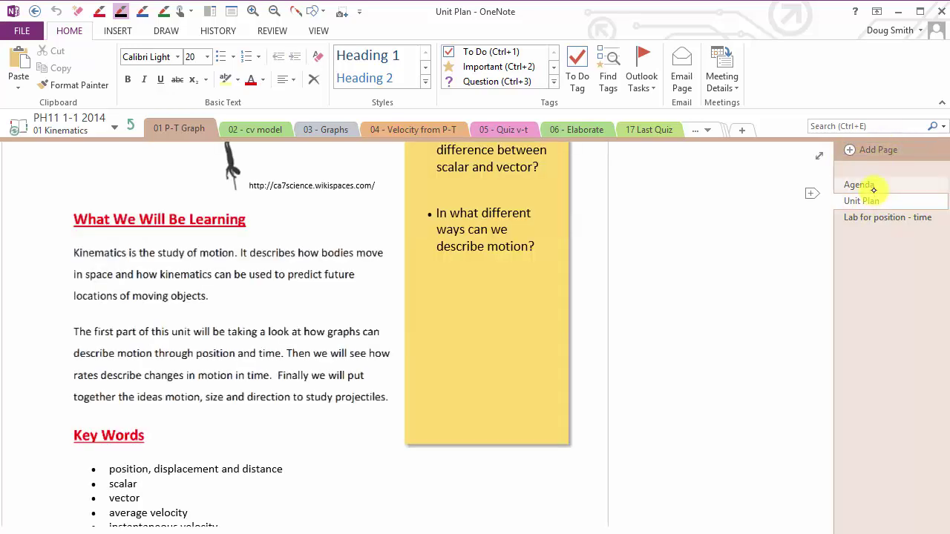
pyautogui.moveTo(827, 264); pyautogui.dragTo(818, 166)
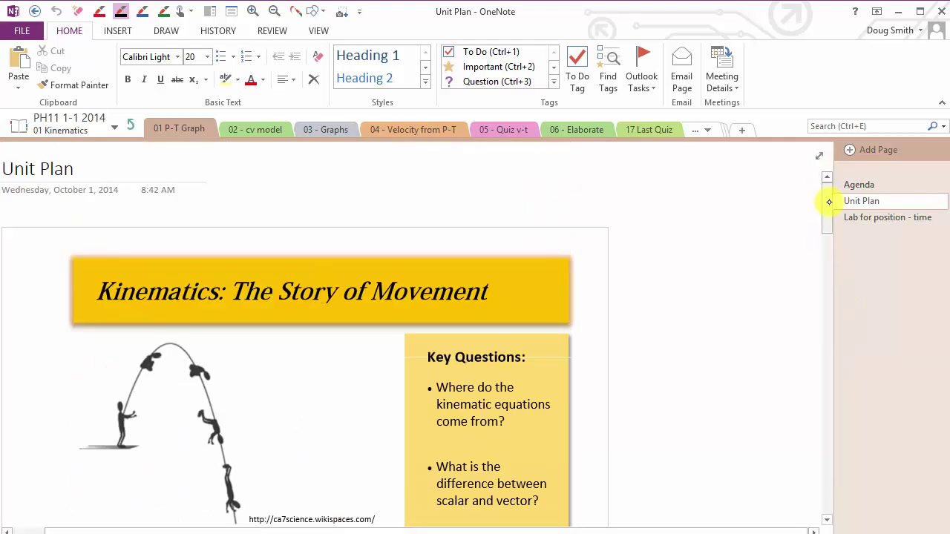
pyautogui.moveTo(824, 208); pyautogui.dragTo(867, 171)
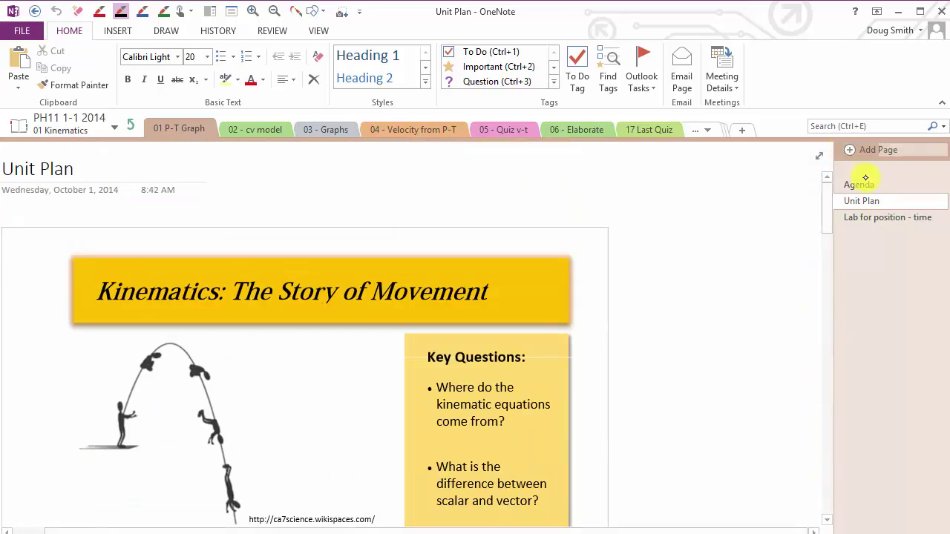
# Open Lab for position - time, scroll to Homework and ink a line beneath it
pyautogui.click(888, 220)
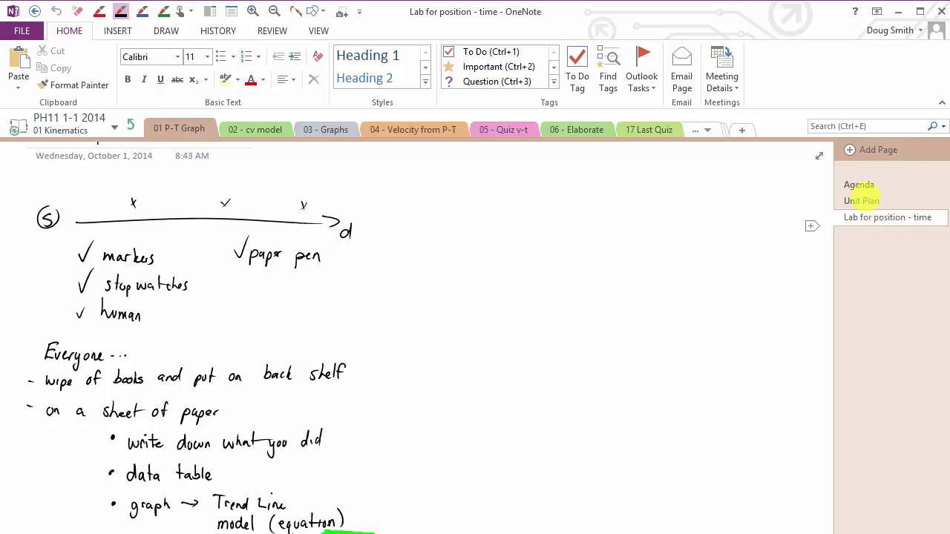
pyautogui.moveTo(829, 262)
pyautogui.moveTo(826, 237); pyautogui.dragTo(857, 180)
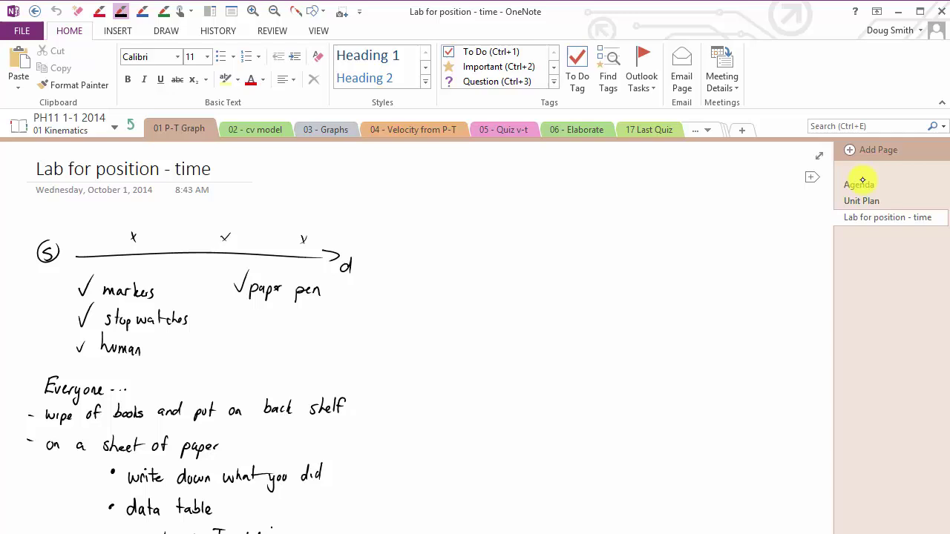
pyautogui.scroll(-2, 515, 327)
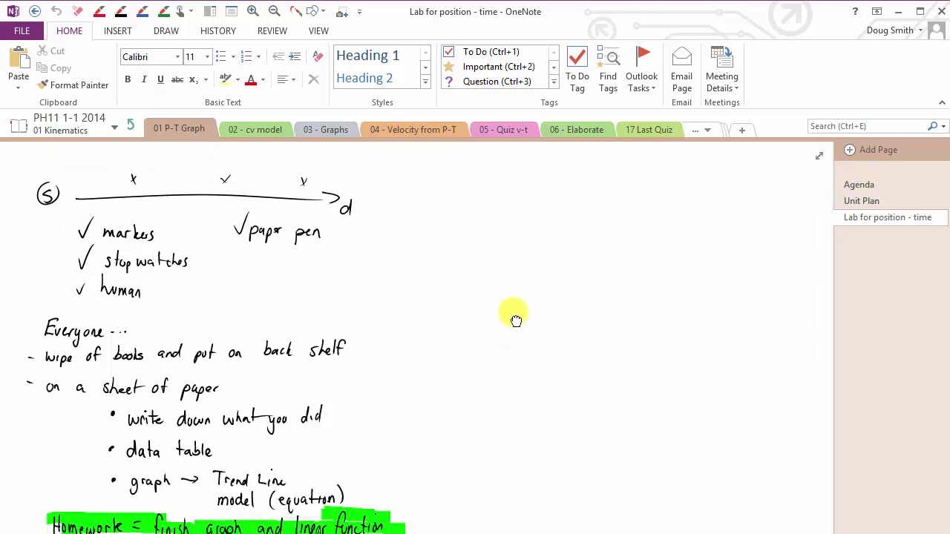
pyautogui.scroll(-3, 515, 320)
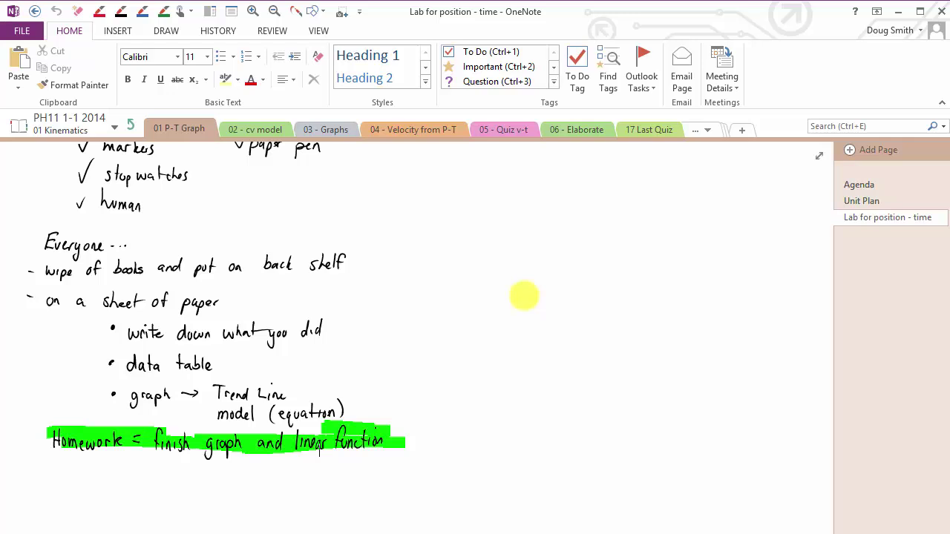
pyautogui.scroll(-4, 524, 297)
pyautogui.moveTo(33, 353); pyautogui.dragTo(448, 349)
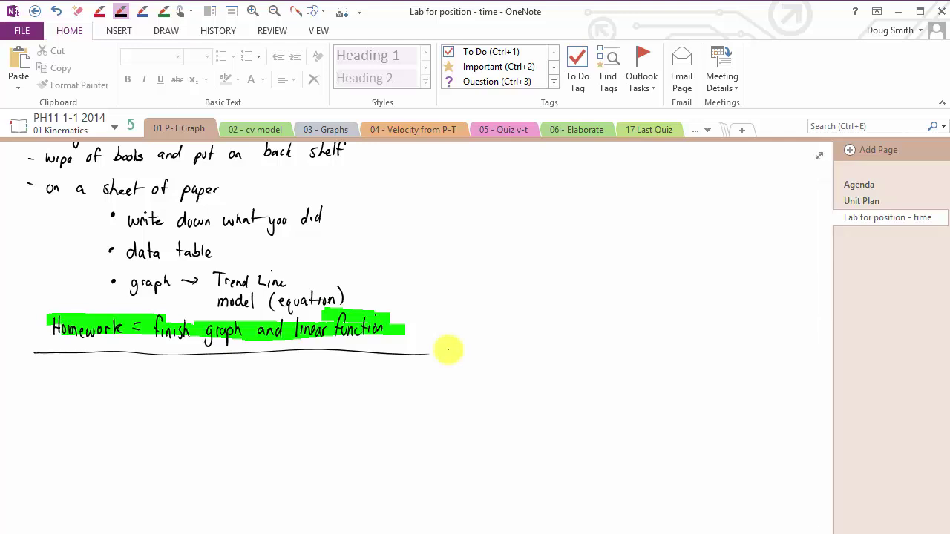
# Erase the stray line under Homework and ink a checkmark beside the green Homework line
pyautogui.click(424, 353)
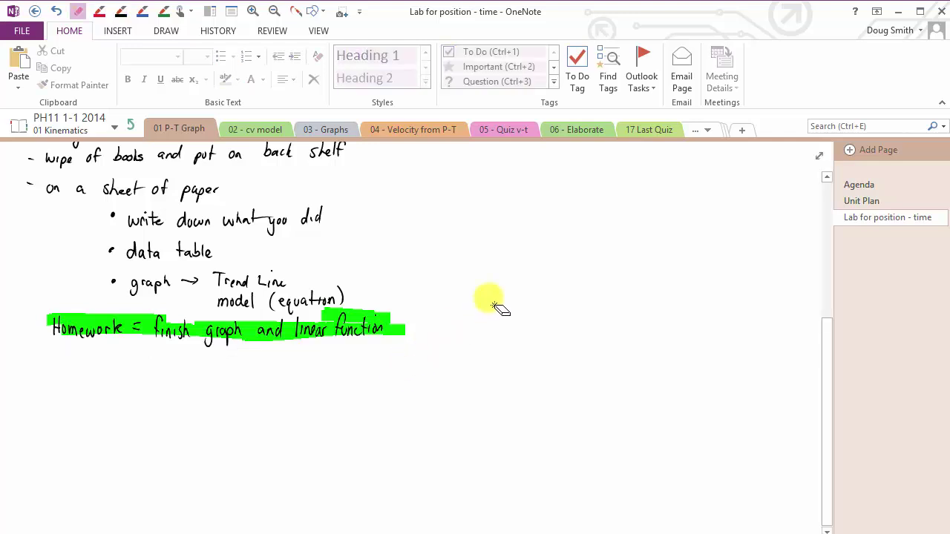
pyautogui.press('Escape')
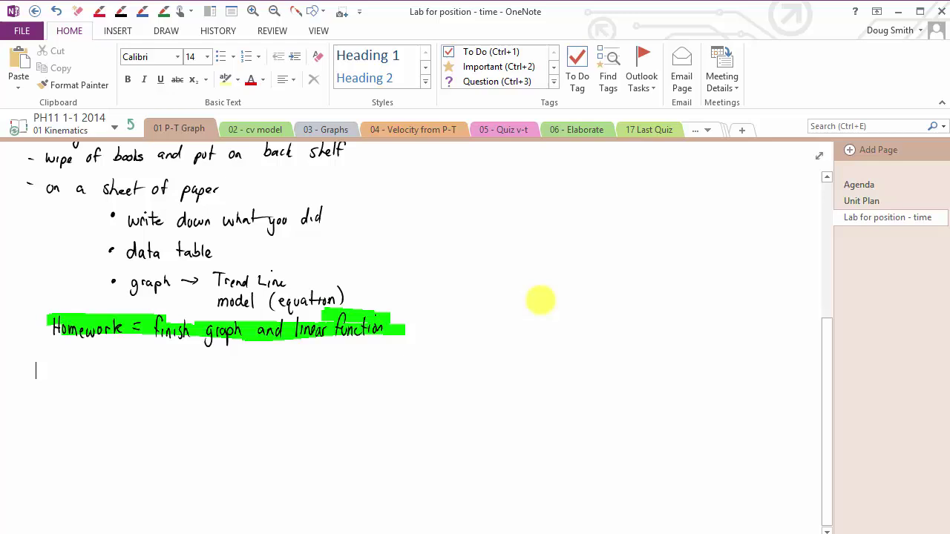
pyautogui.scroll(5, 530, 334)
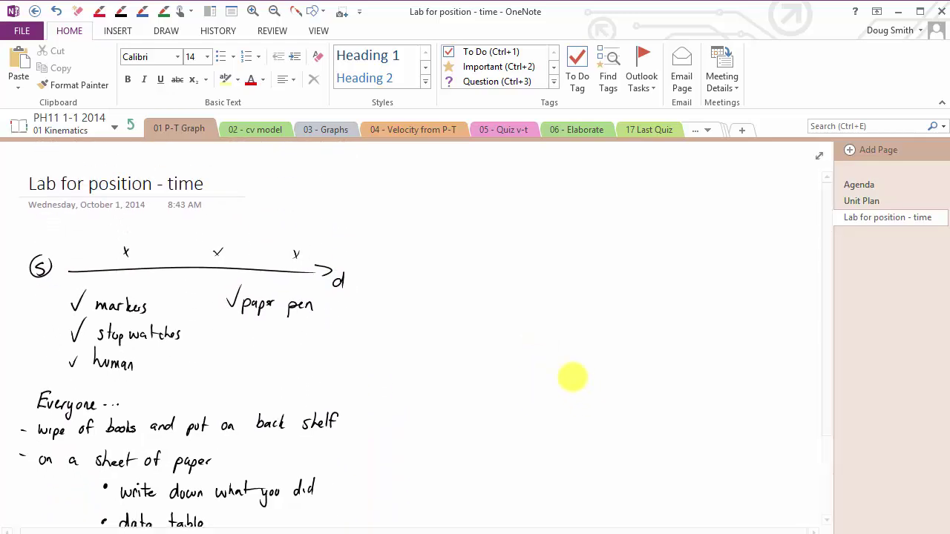
pyautogui.scroll(-3, 572, 378)
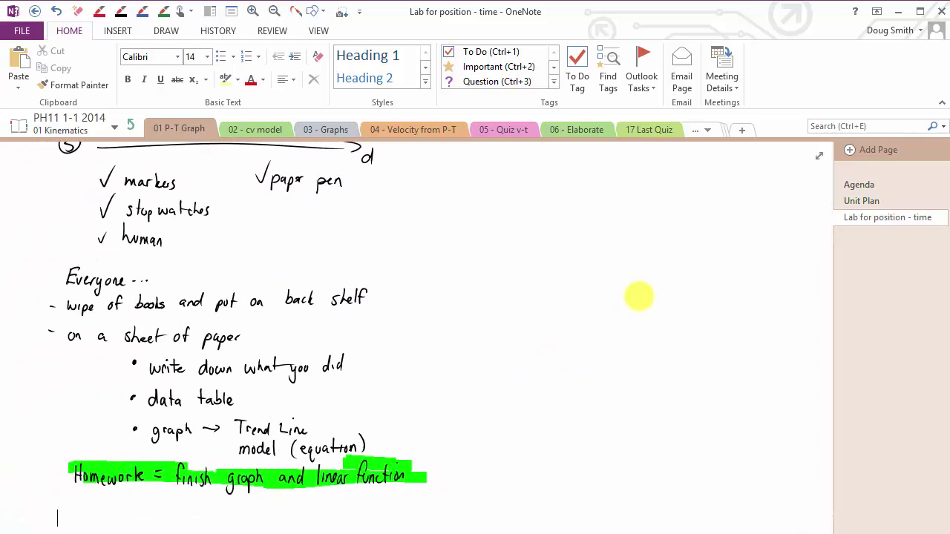
pyautogui.scroll(-3, 561, 347)
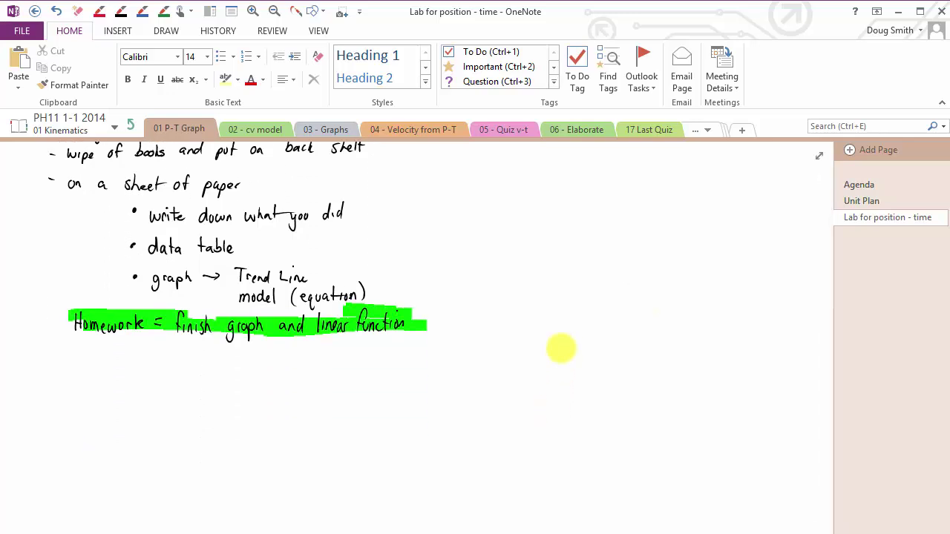
pyautogui.moveTo(437, 318); pyautogui.dragTo(466, 292)
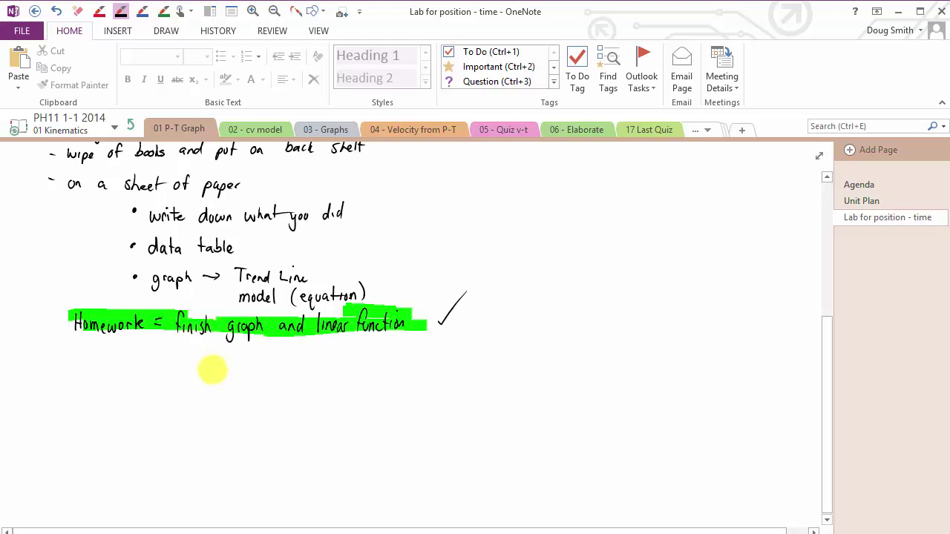
# Open the 02 - cv model section's Lab and Summary page
pyautogui.scroll(5, 571, 382)
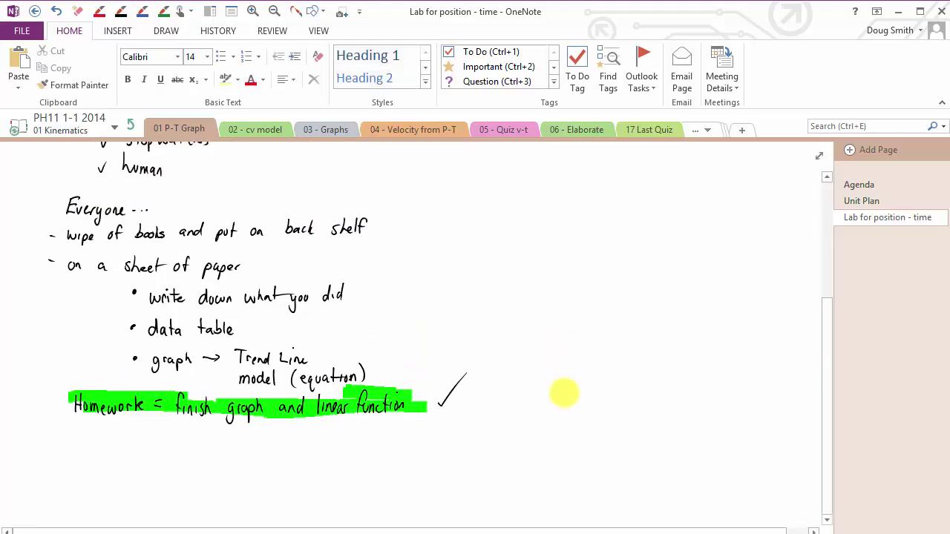
pyautogui.scroll(1, 579, 374)
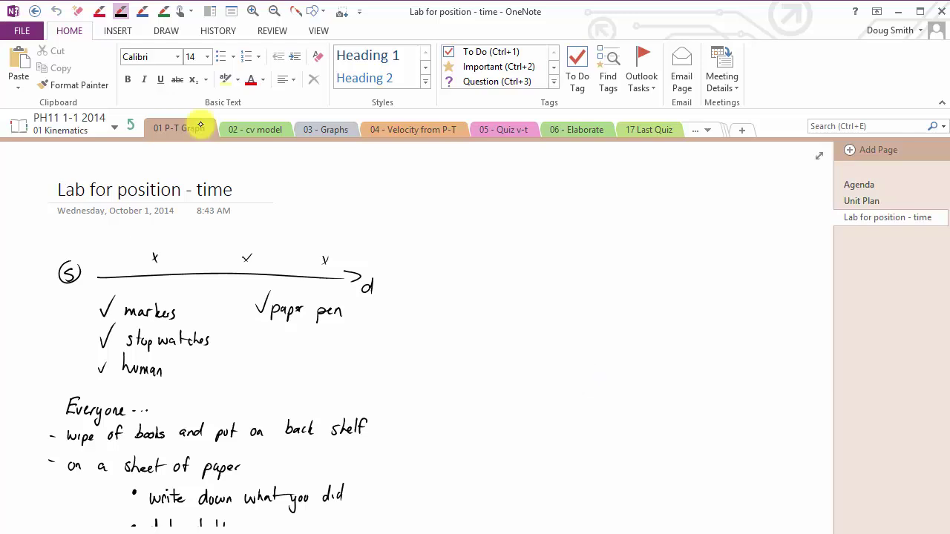
pyautogui.click(272, 120)
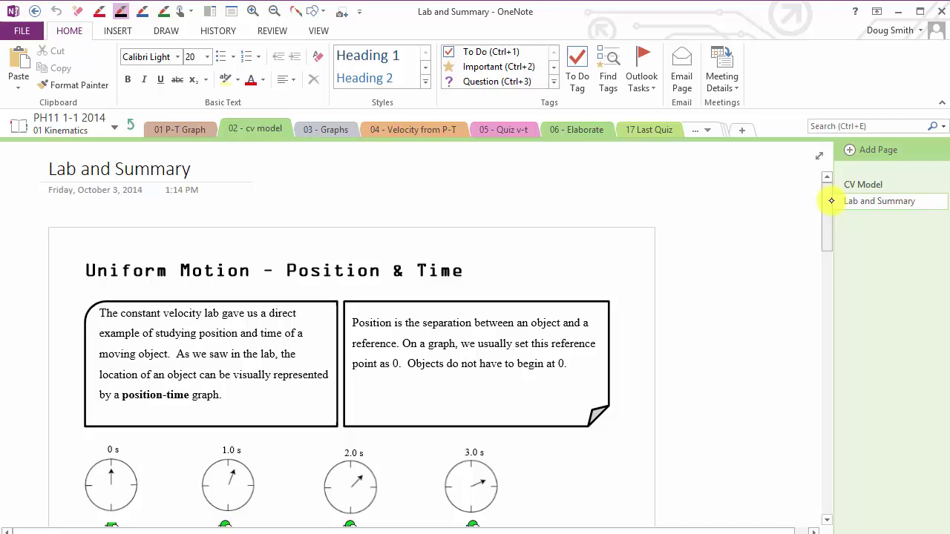
pyautogui.moveTo(825, 206); pyautogui.dragTo(827, 334)
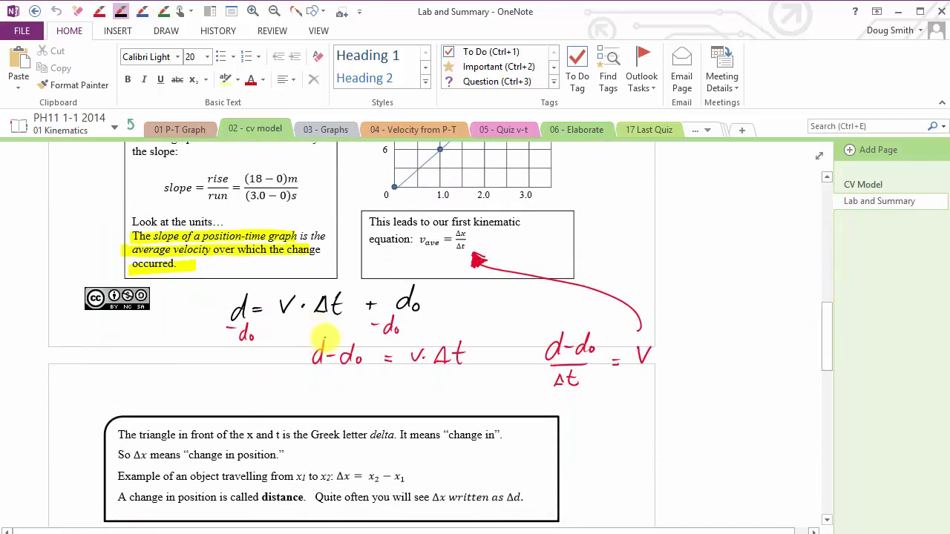
pyautogui.moveTo(581, 210); pyautogui.dragTo(643, 202)
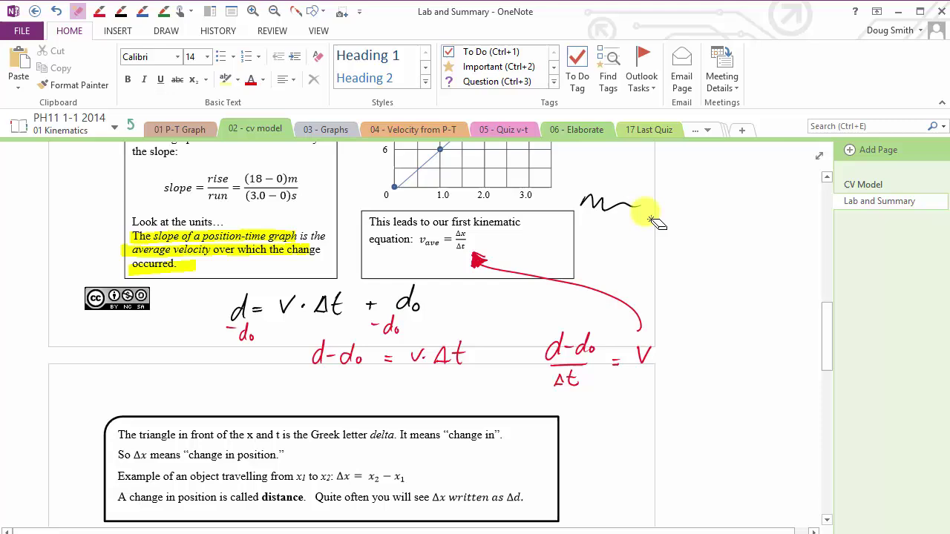
pyautogui.moveTo(651, 222); pyautogui.dragTo(628, 195)
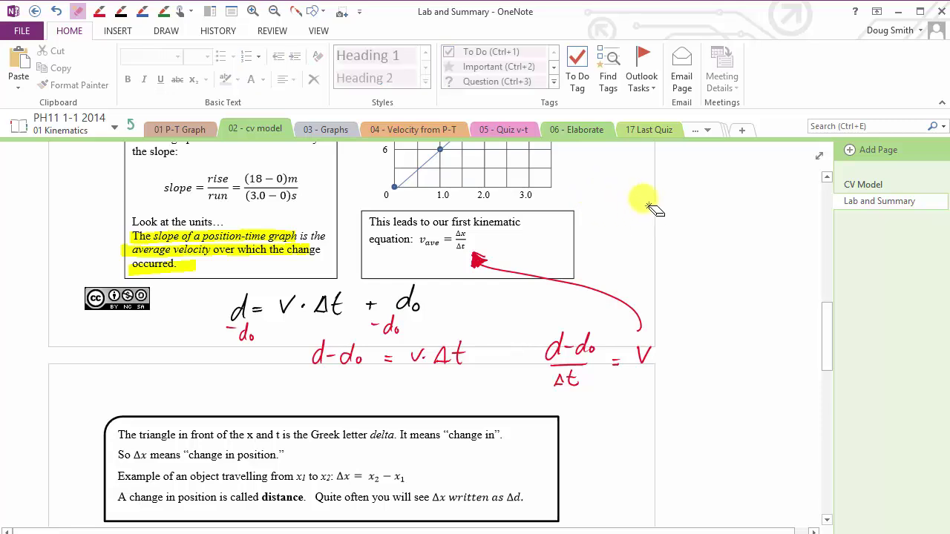
pyautogui.moveTo(828, 323); pyautogui.dragTo(829, 394)
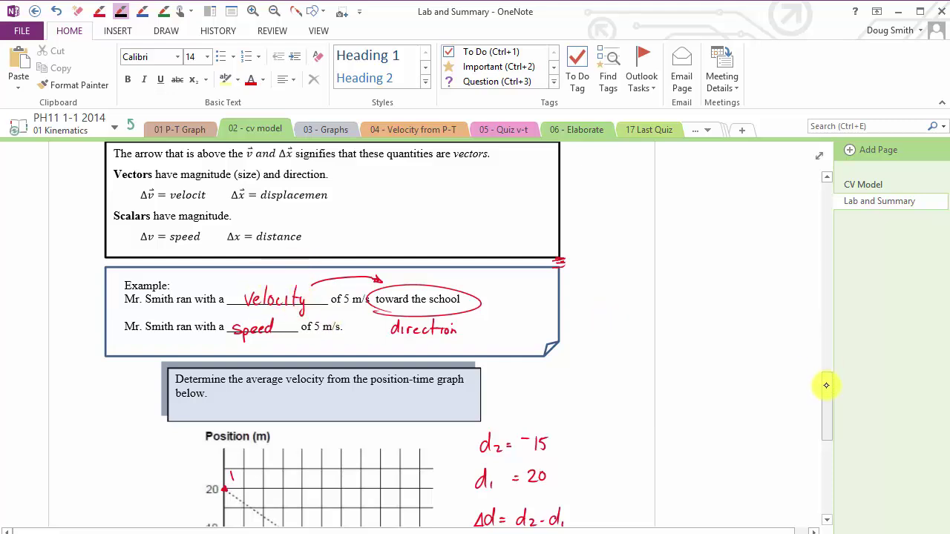
pyautogui.moveTo(827, 384); pyautogui.dragTo(825, 421)
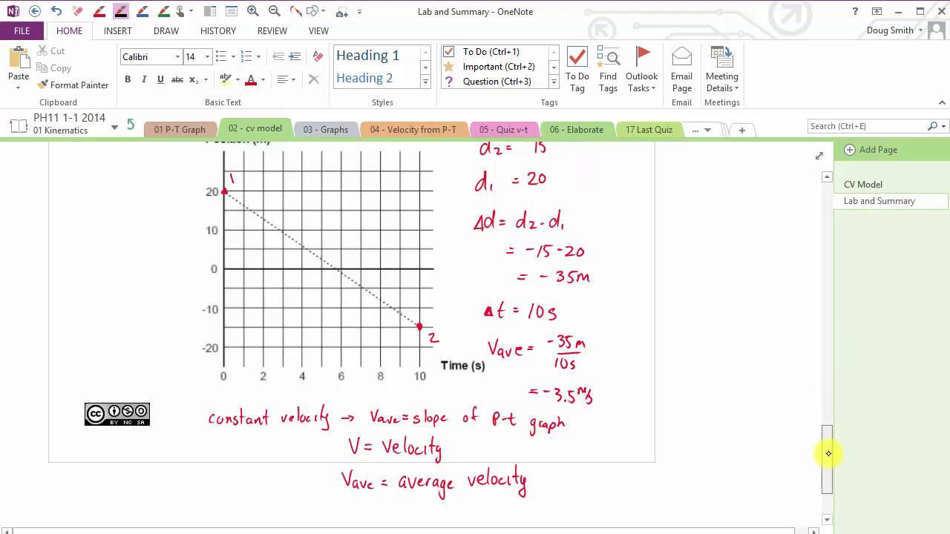
pyautogui.scroll(3, 828, 445)
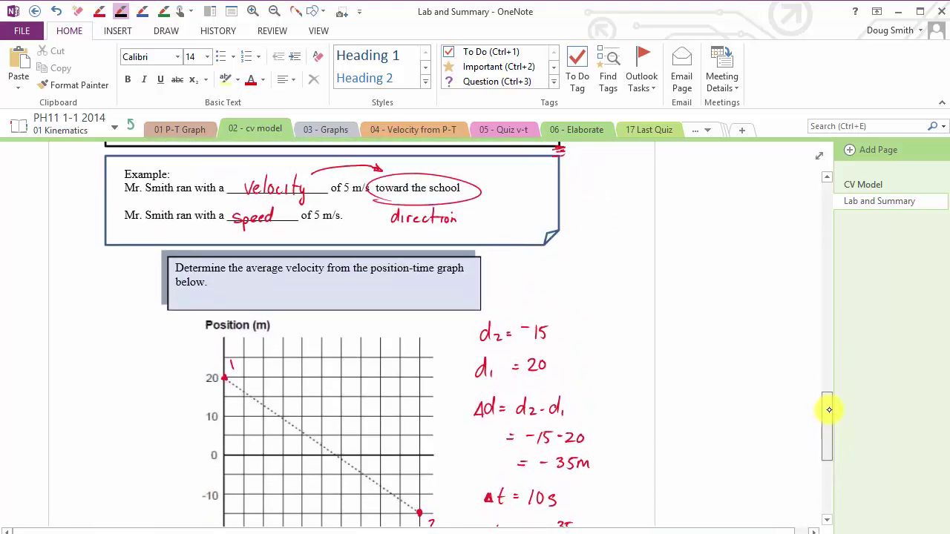
pyautogui.moveTo(829, 410); pyautogui.dragTo(817, 159)
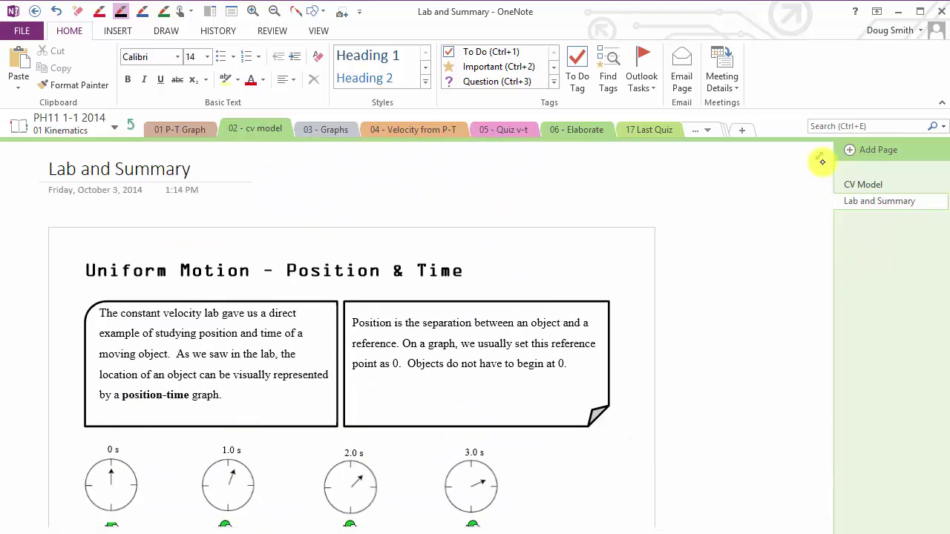
# Open the 03 - Graphs section and review its Agenda page
pyautogui.click(335, 128)
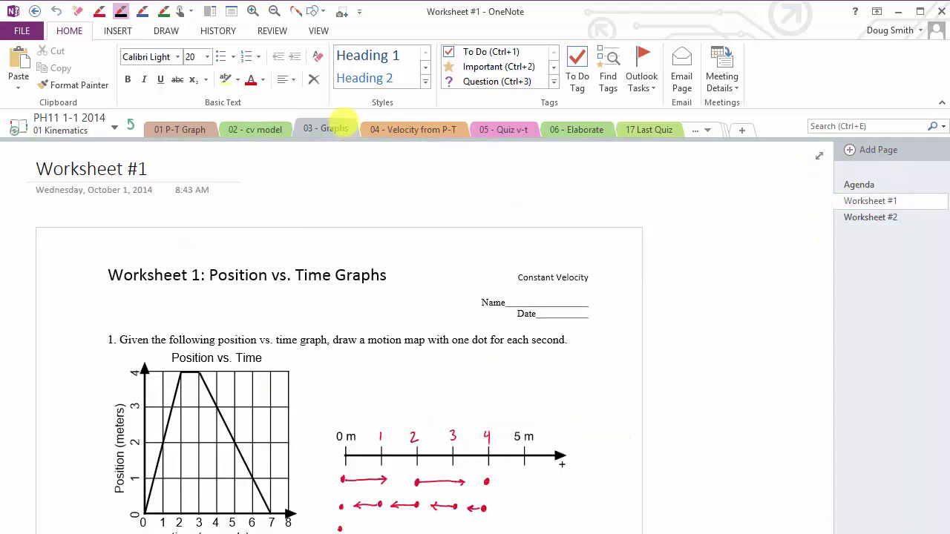
pyautogui.click(850, 185)
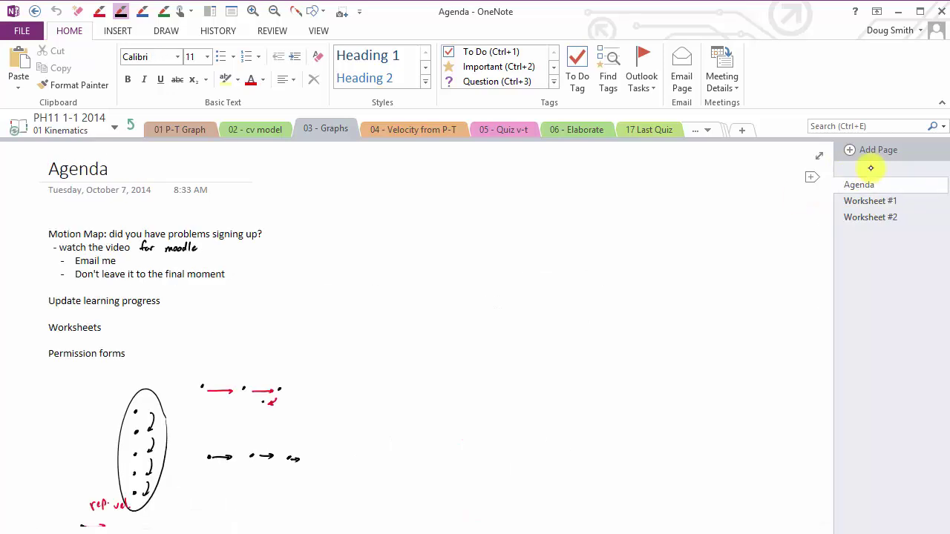
pyautogui.scroll(3, 314, 204)
pyautogui.scroll(-3, 450, 248)
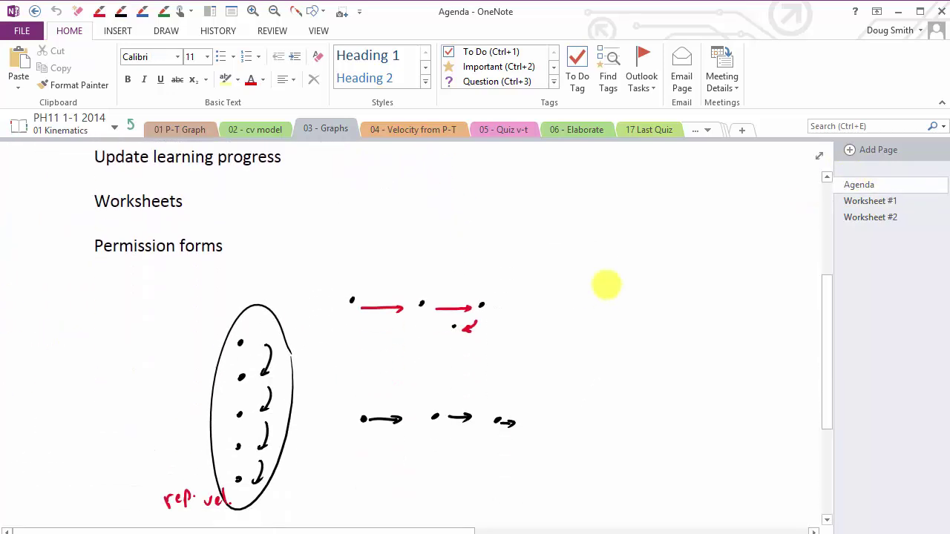
pyautogui.scroll(-8, 638, 312)
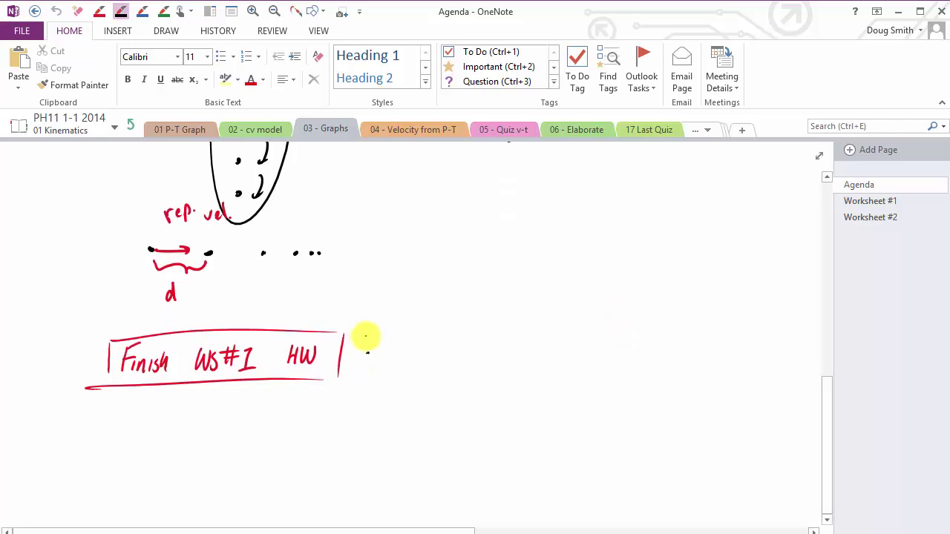
# Open the Worksheet #1 page and scroll through it
pyautogui.click(869, 200)
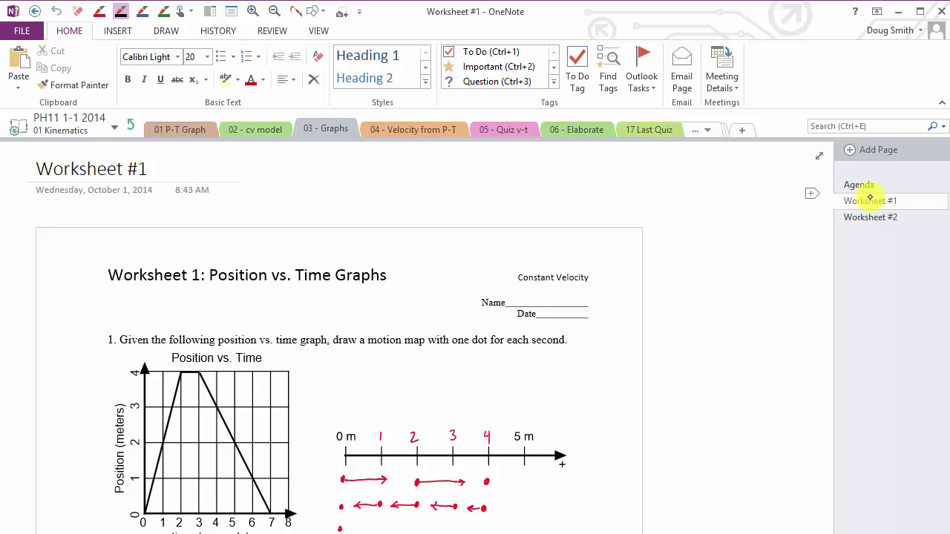
pyautogui.scroll(-5, 721, 350)
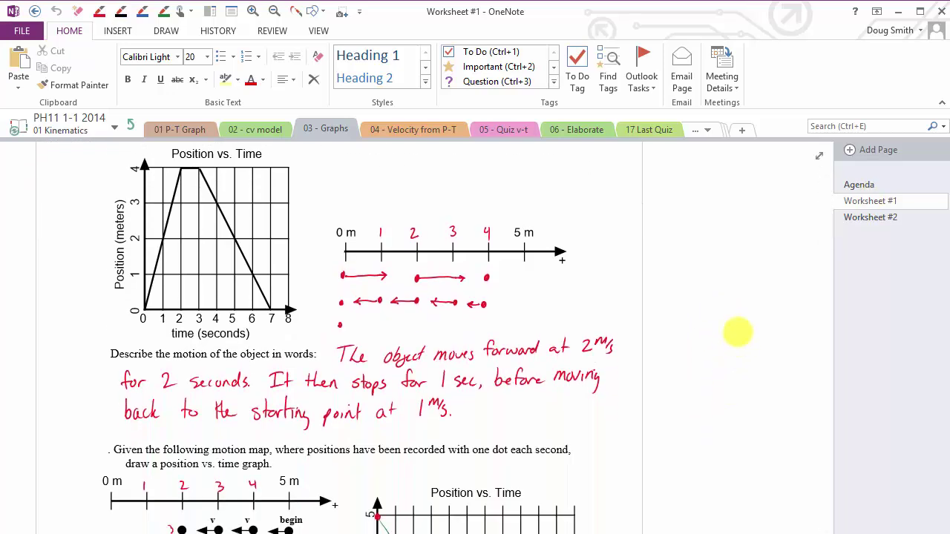
pyautogui.scroll(-1, 713, 356)
pyautogui.scroll(1, 708, 397)
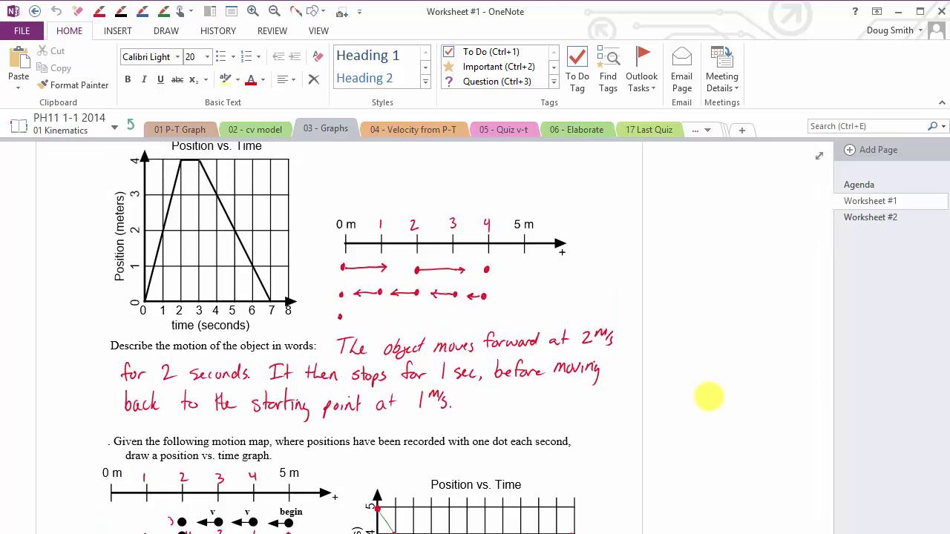
pyautogui.scroll(-6, 709, 397)
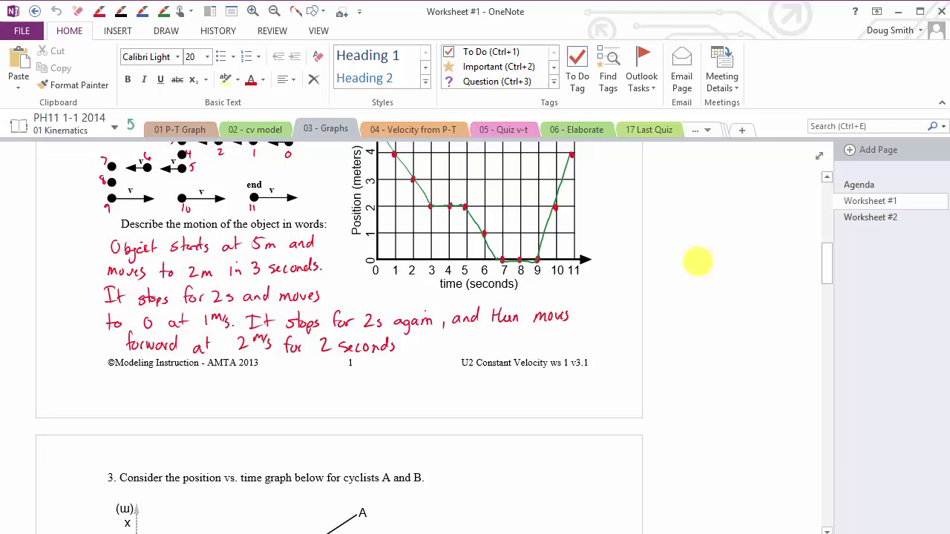
pyautogui.scroll(-3, 698, 261)
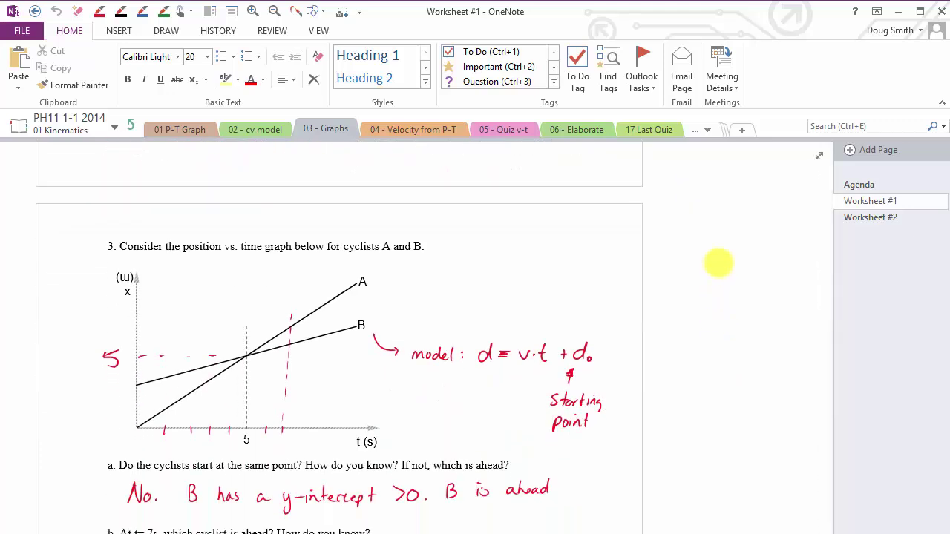
pyautogui.scroll(-3, 711, 268)
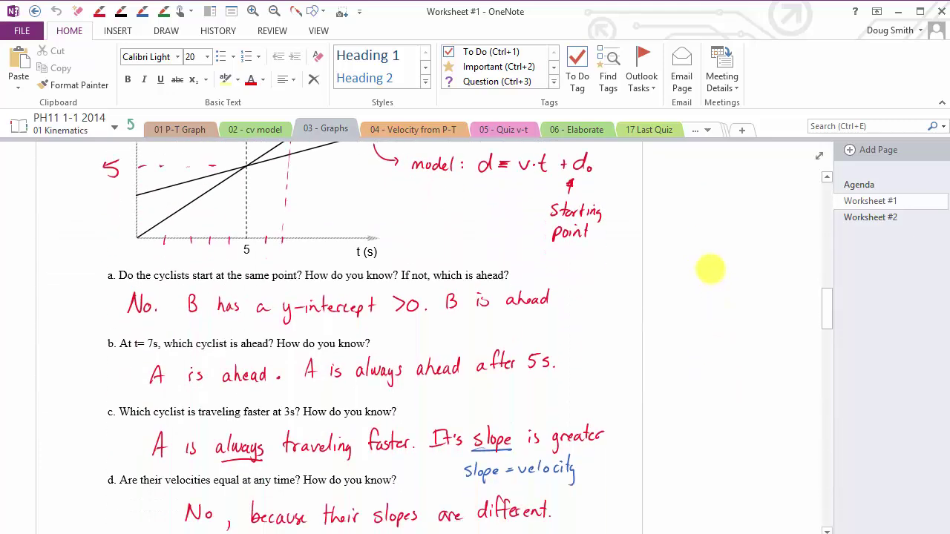
pyautogui.scroll(1, 710, 271)
pyautogui.scroll(-4, 727, 273)
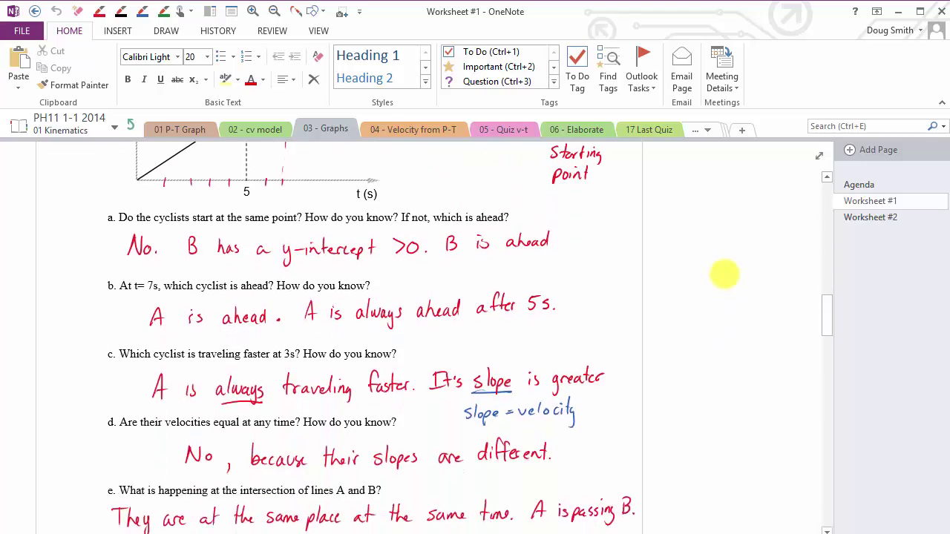
pyautogui.scroll(-2, 742, 267)
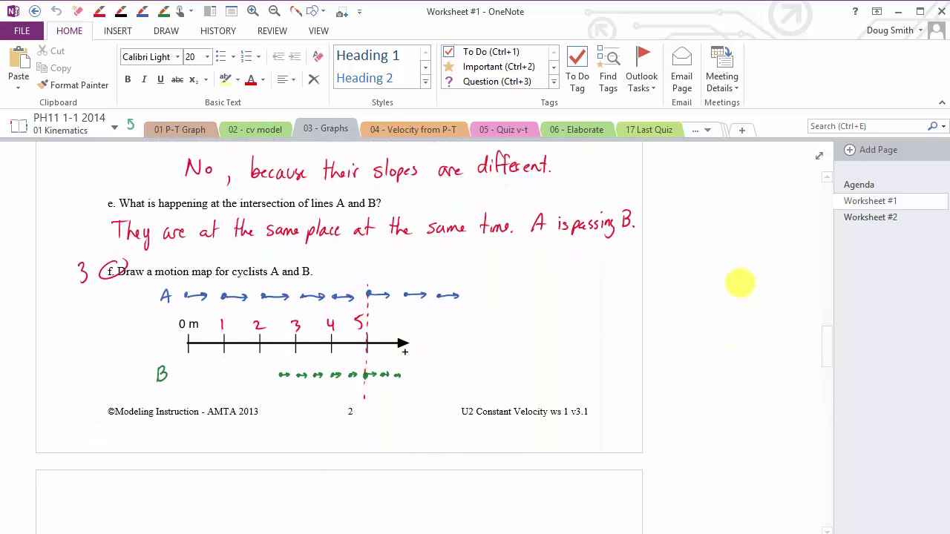
pyautogui.moveTo(826, 354); pyautogui.dragTo(828, 391)
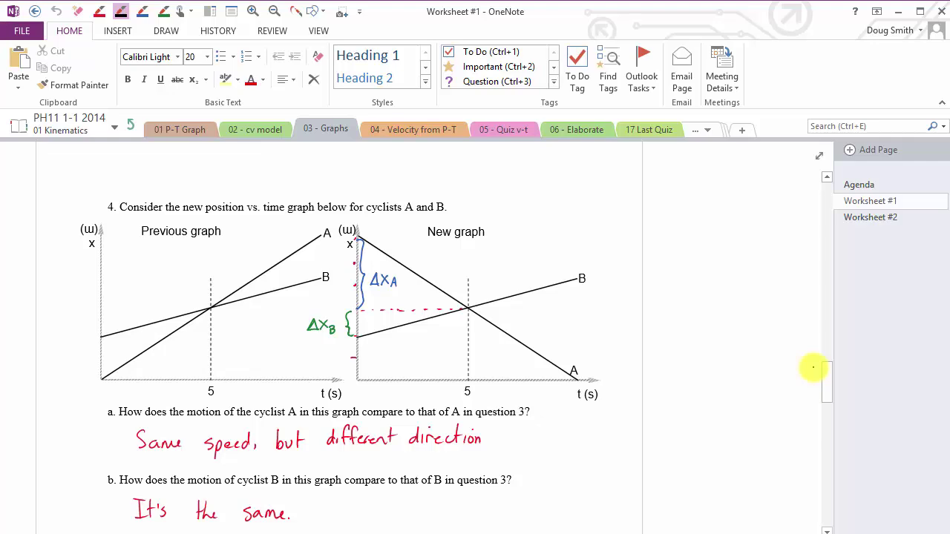
pyautogui.moveTo(829, 383); pyautogui.dragTo(831, 183)
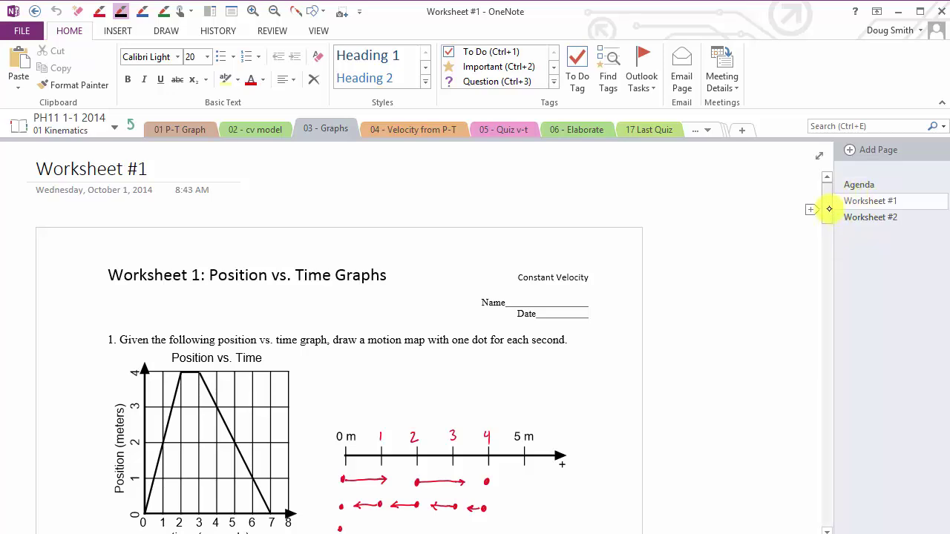
pyautogui.moveTo(829, 208); pyautogui.dragTo(829, 158)
pyautogui.moveTo(828, 207)
pyautogui.mouseDown()
pyautogui.moveTo(828, 385)
pyautogui.moveTo(826, 191)
pyautogui.mouseUp()
# Add a blank page to 03 - Graphs, then start a Screen Clipping from Firefox
pyautogui.click(855, 151)
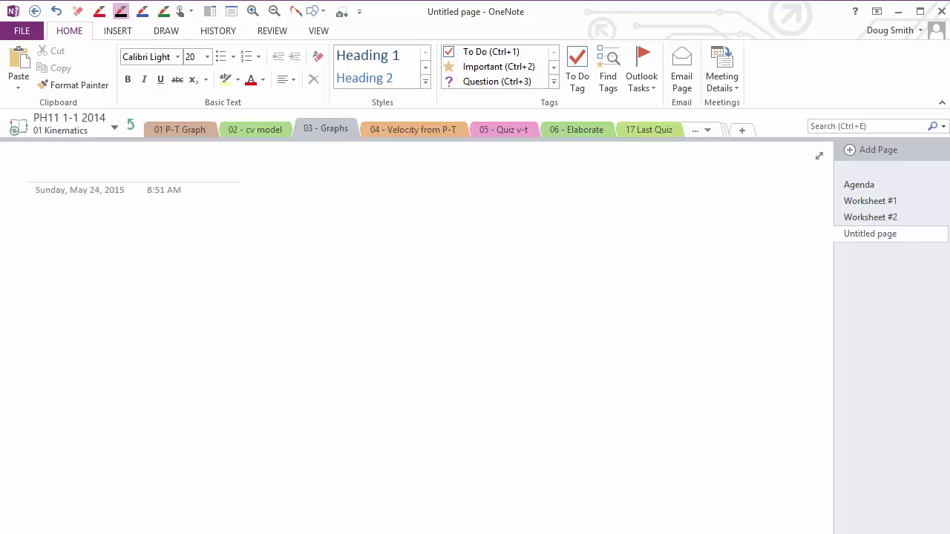
pyautogui.hotkey('alt', 'Tab')
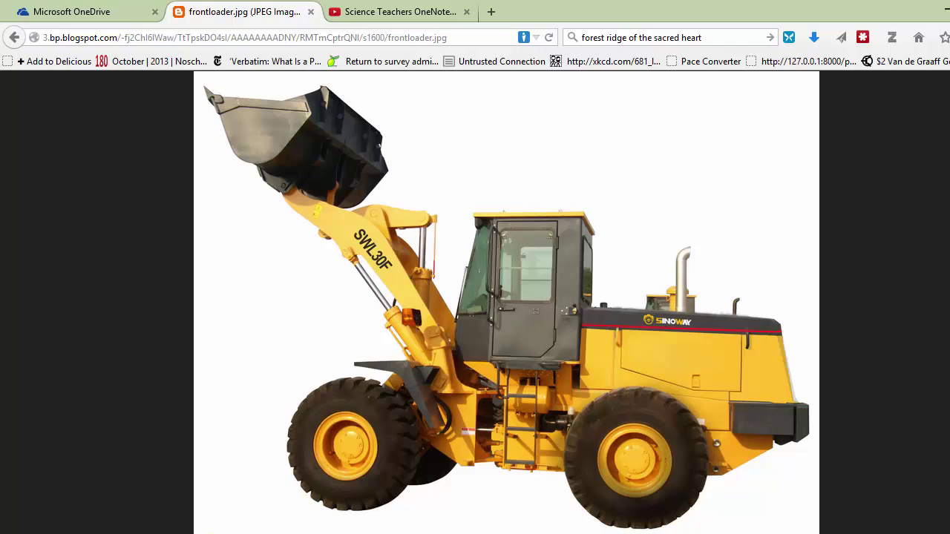
pyautogui.moveTo(473, 533)
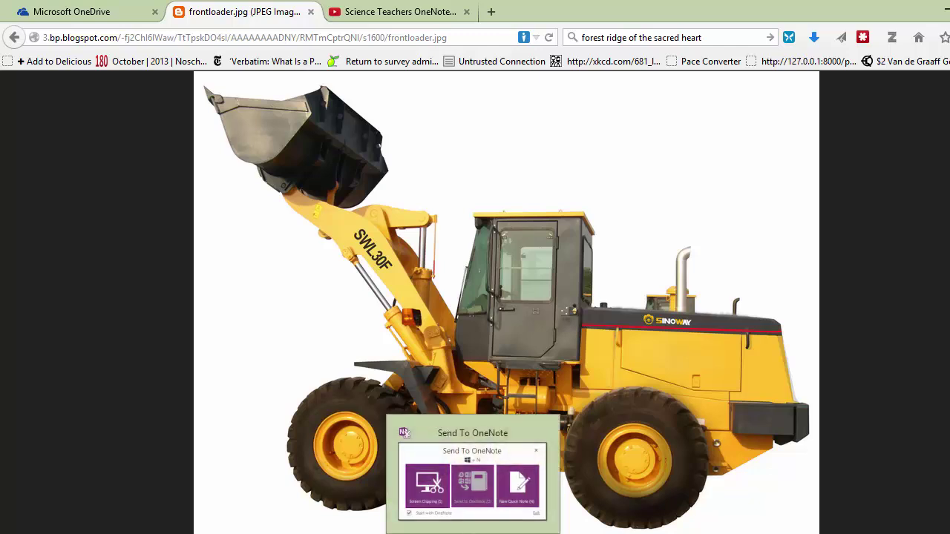
pyautogui.click(483, 483)
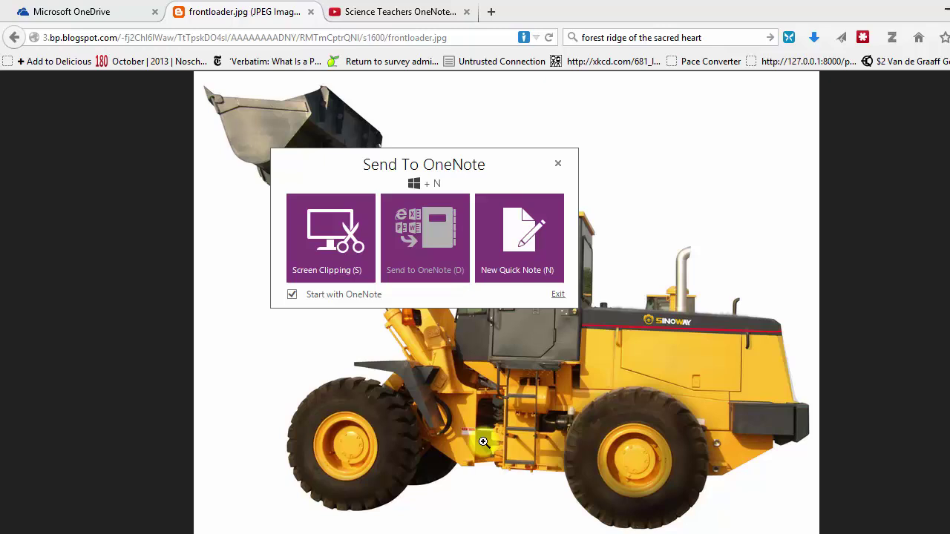
pyautogui.click(319, 245)
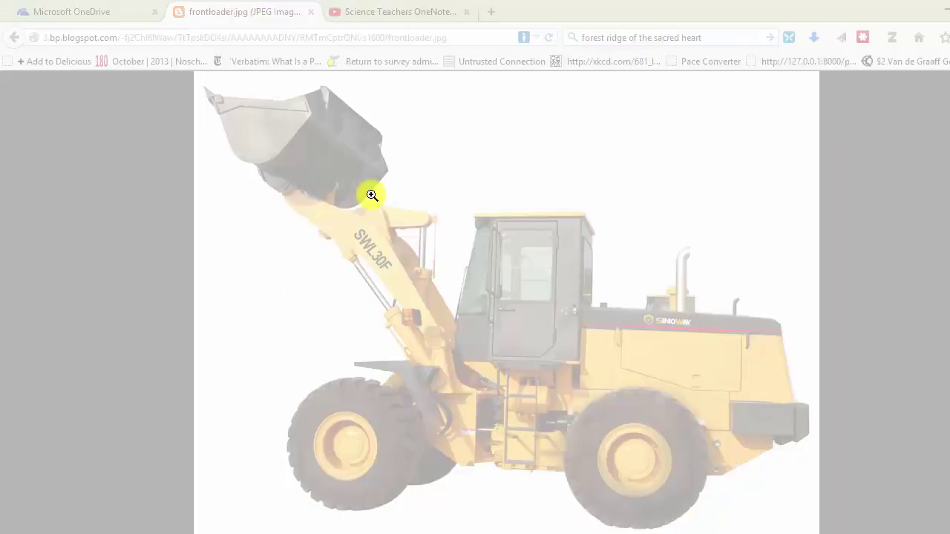
# Clip the front-loader image and send it to the new untitled OneNote page
pyautogui.moveTo(193, 81); pyautogui.dragTo(816, 526)
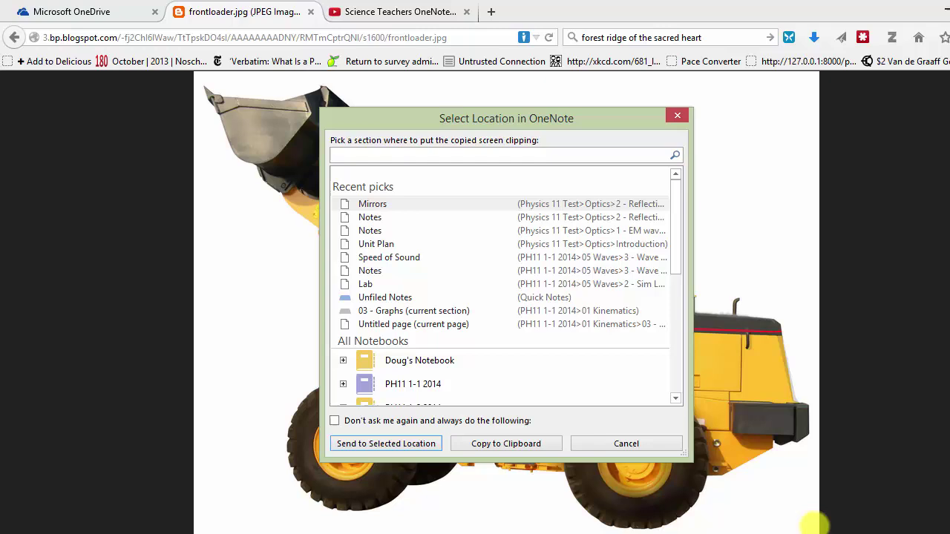
pyautogui.moveTo(677, 247); pyautogui.dragTo(671, 272)
pyautogui.click(445, 259)
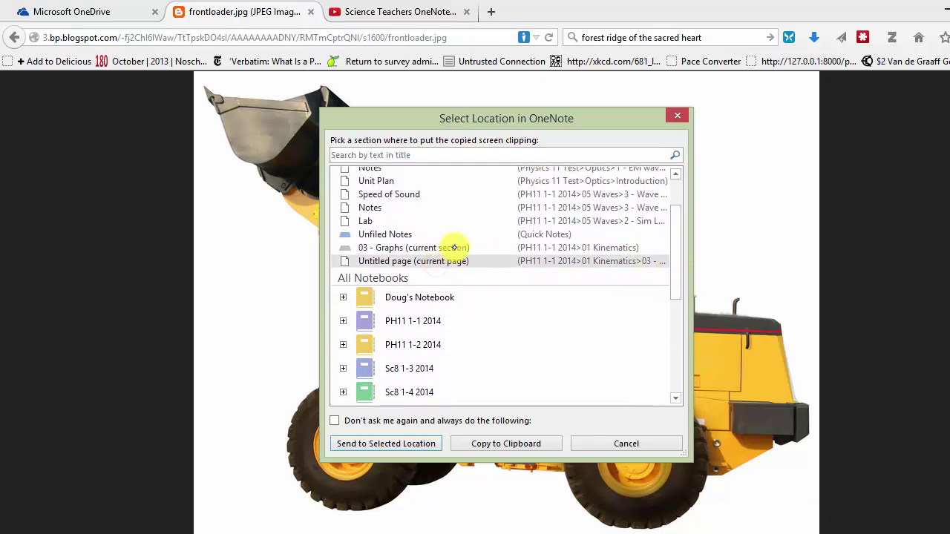
pyautogui.click(409, 443)
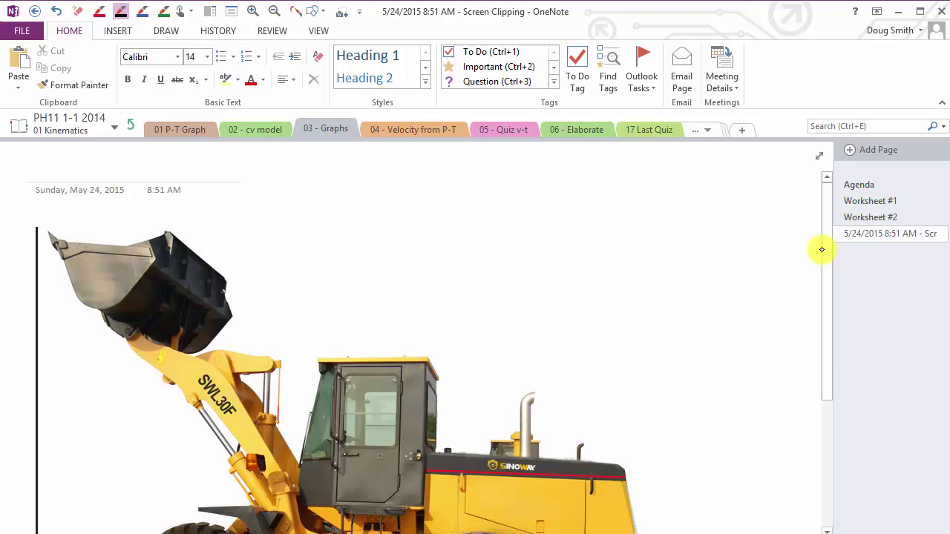
# Scroll through the clipped front-loader image on the new Screen Clipping page
pyautogui.moveTo(828, 264); pyautogui.dragTo(822, 344)
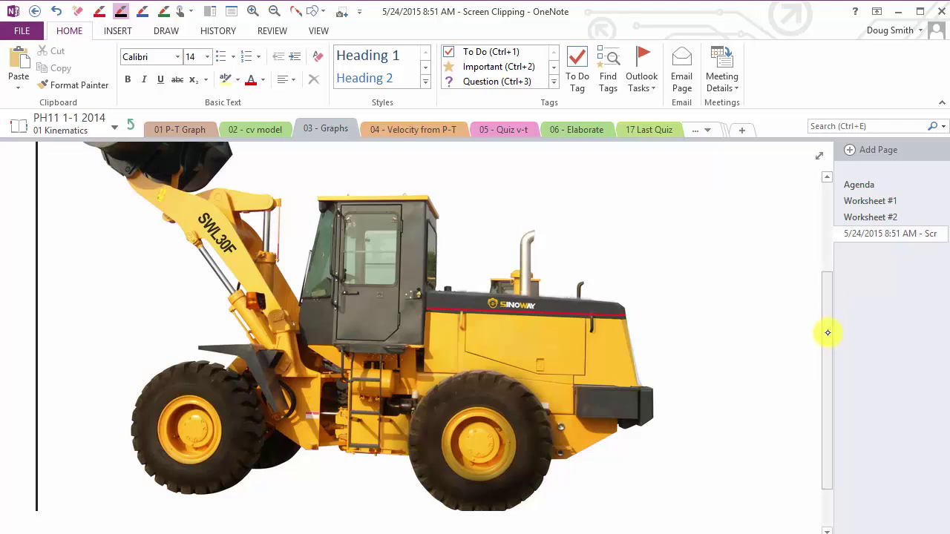
pyautogui.moveTo(827, 333); pyautogui.dragTo(843, 218)
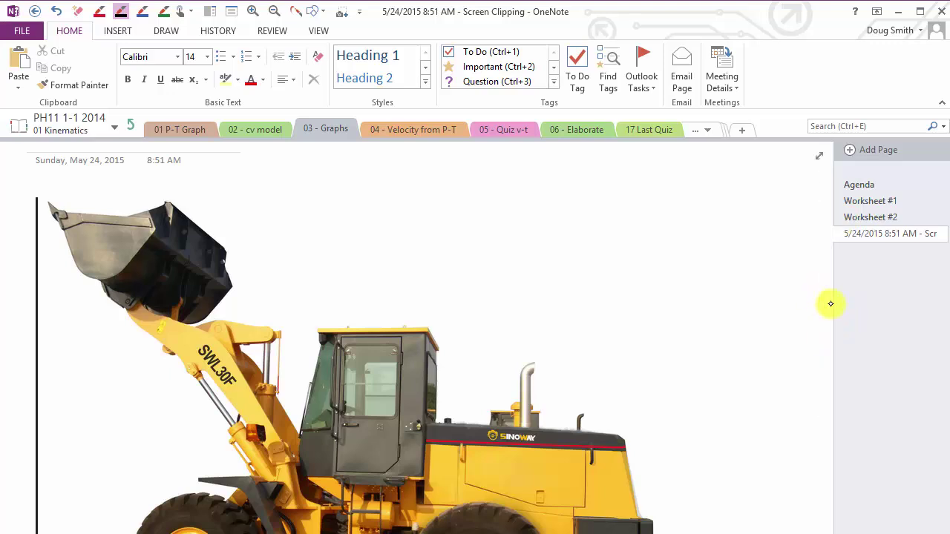
pyautogui.moveTo(831, 304); pyautogui.dragTo(839, 229)
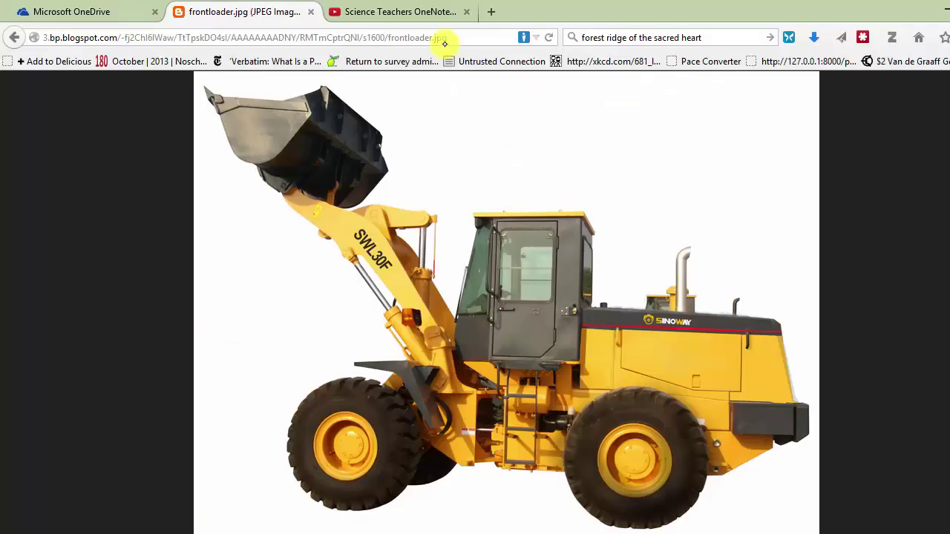
# Switch Firefox to the Science Teachers OneNote Tour YouTube video tab
pyautogui.click(403, 9)
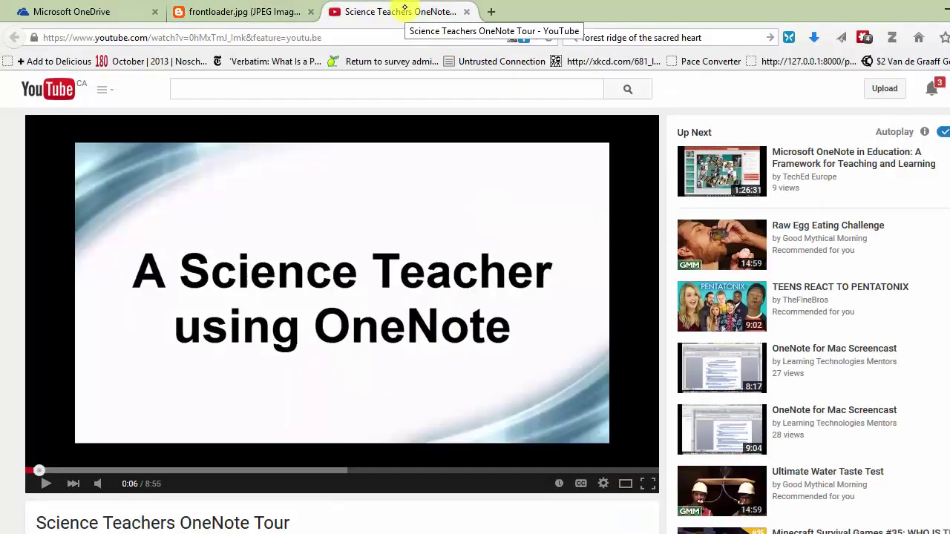